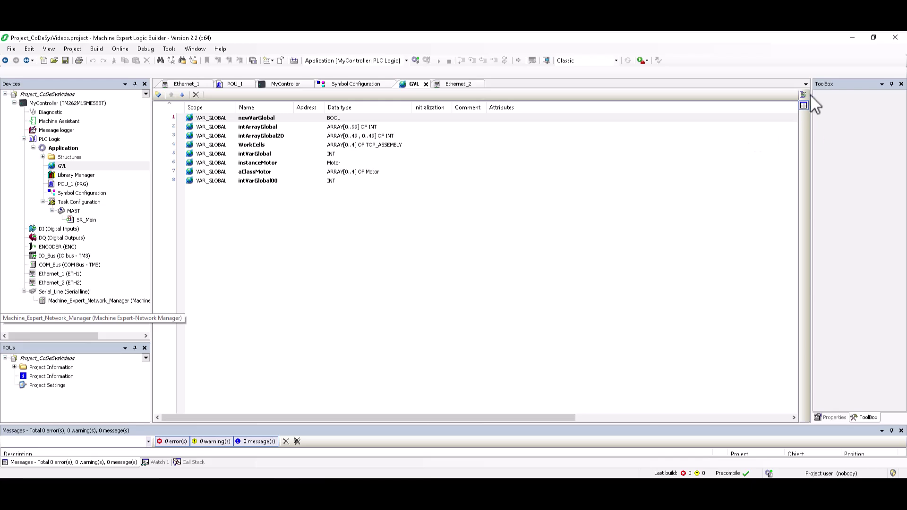
Step: Examine the GVL variable declarations in textual view and return to the tabular view
left_click(804, 94)
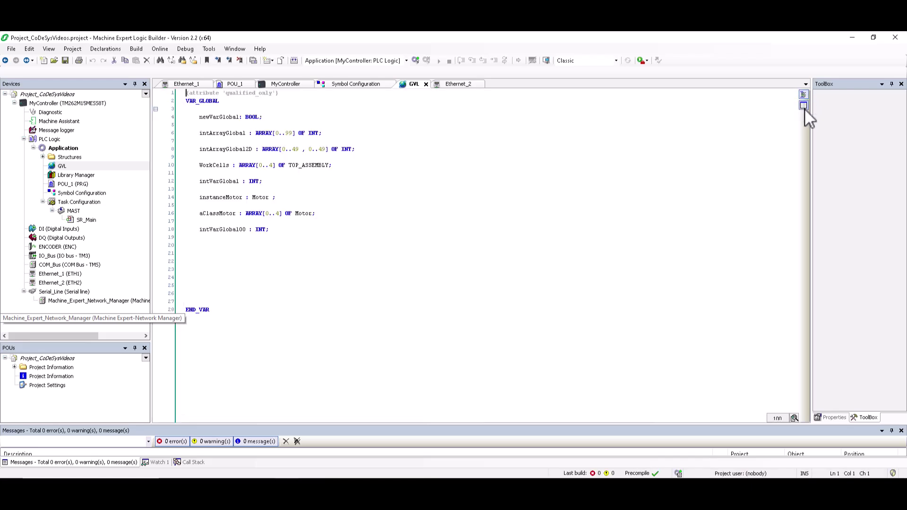
left_click(804, 106)
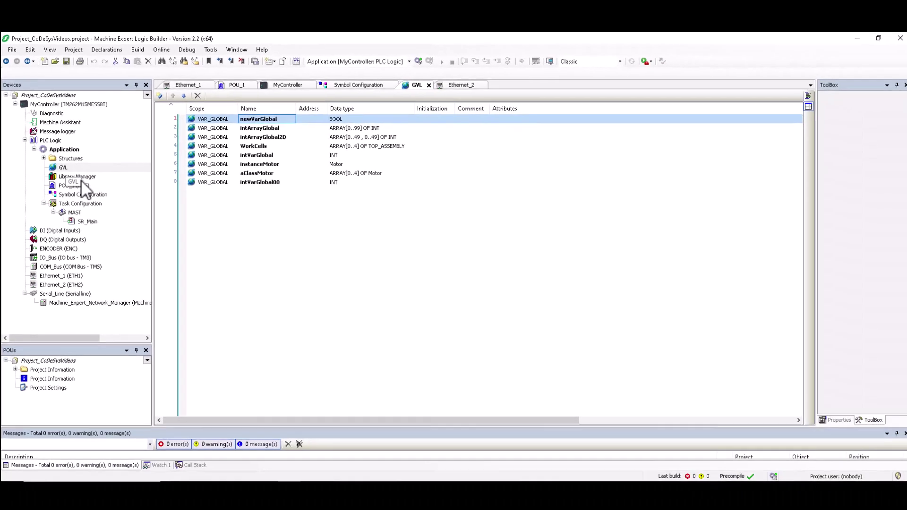
left_click(78, 194)
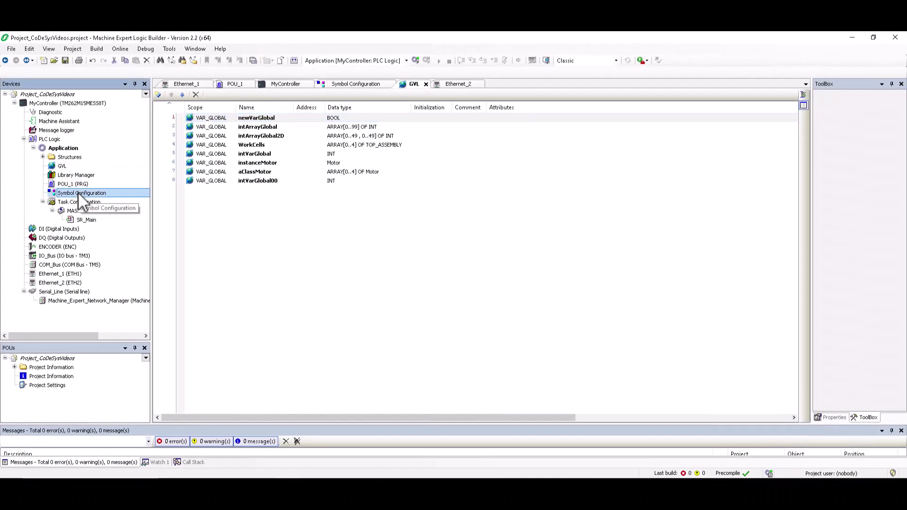
right_click(60, 149)
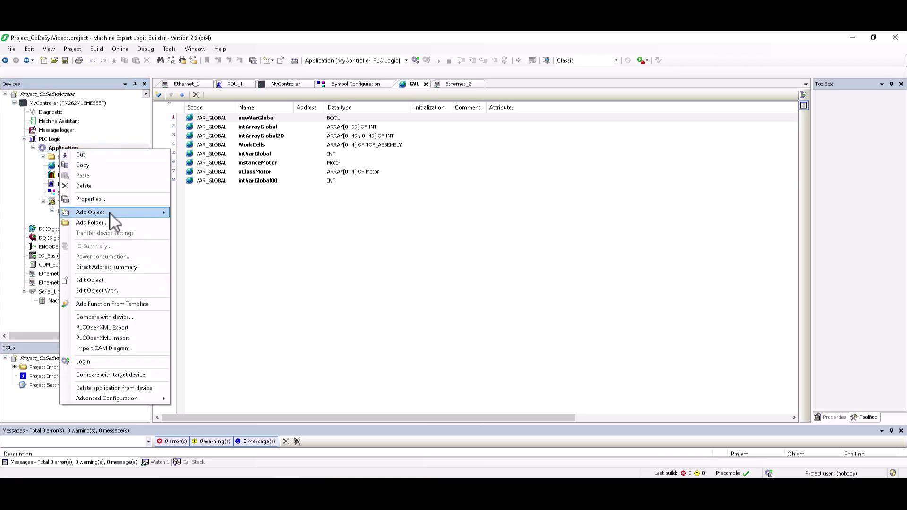
mouse_move(109, 215)
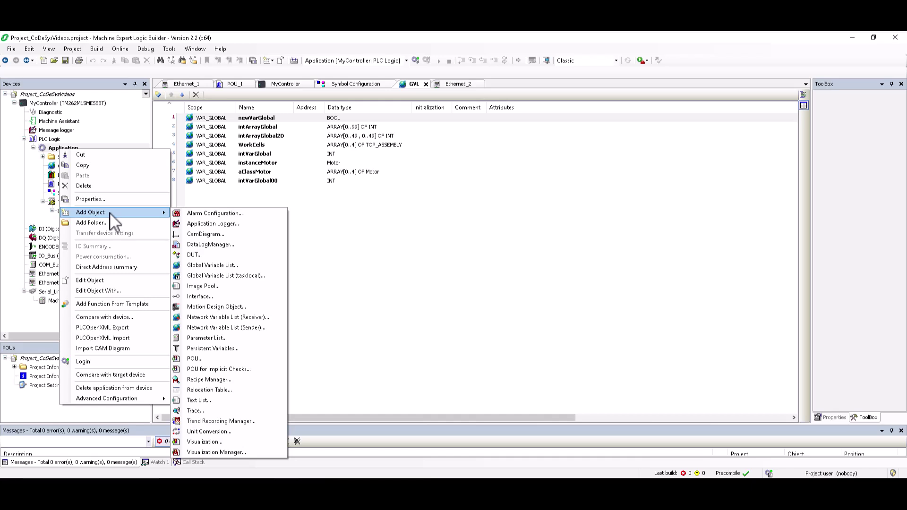
left_click(126, 128)
left_click(89, 149)
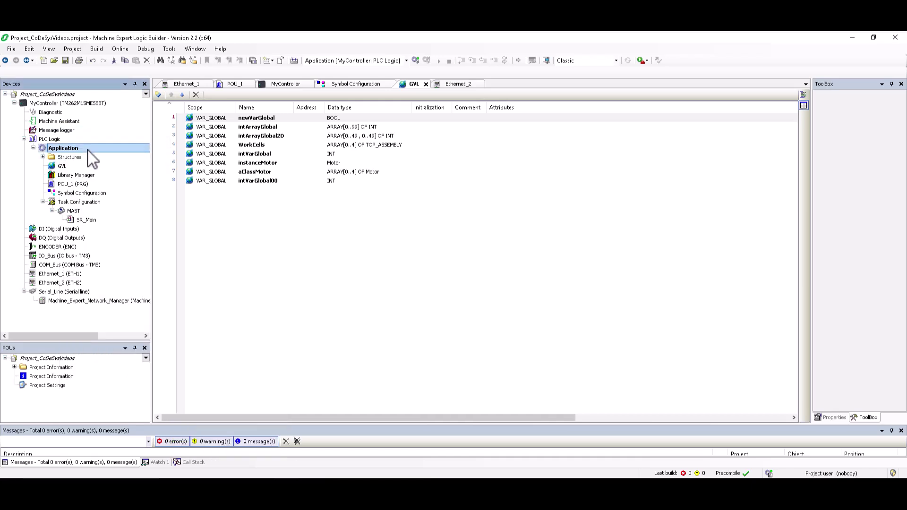
Step: Show the Symbol Configuration and expand its GVL node to review the variables selected for export
left_click(93, 194)
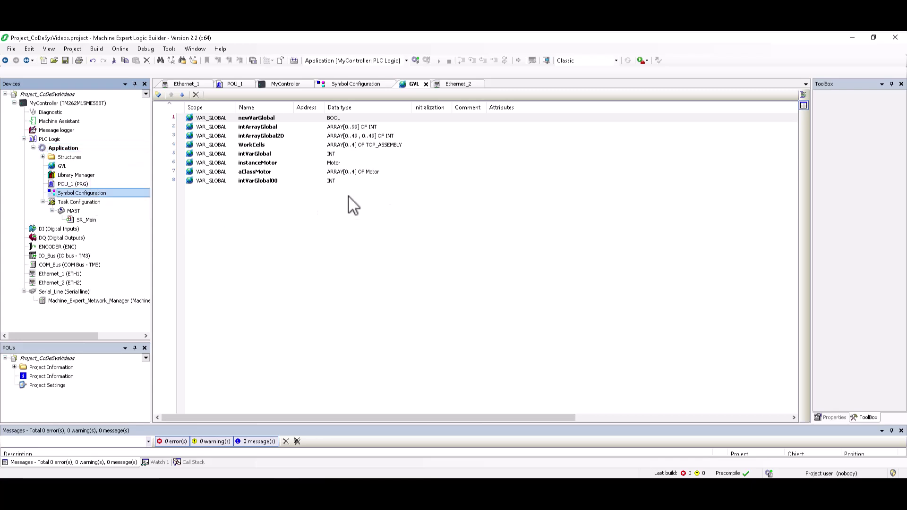
left_click(358, 86)
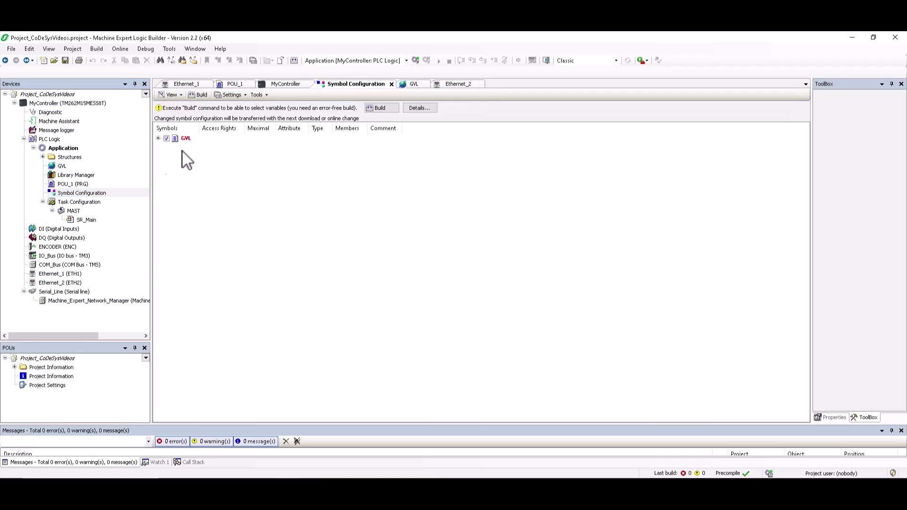
left_click(158, 139)
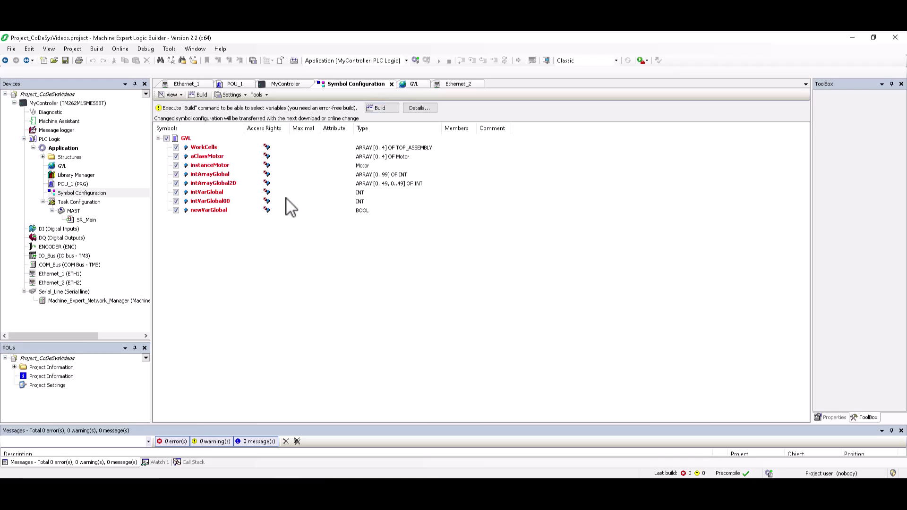
Step: Save the project and build it to refresh the Symbol Configuration, checking the variables under GVL
left_click(64, 60)
left_click(96, 49)
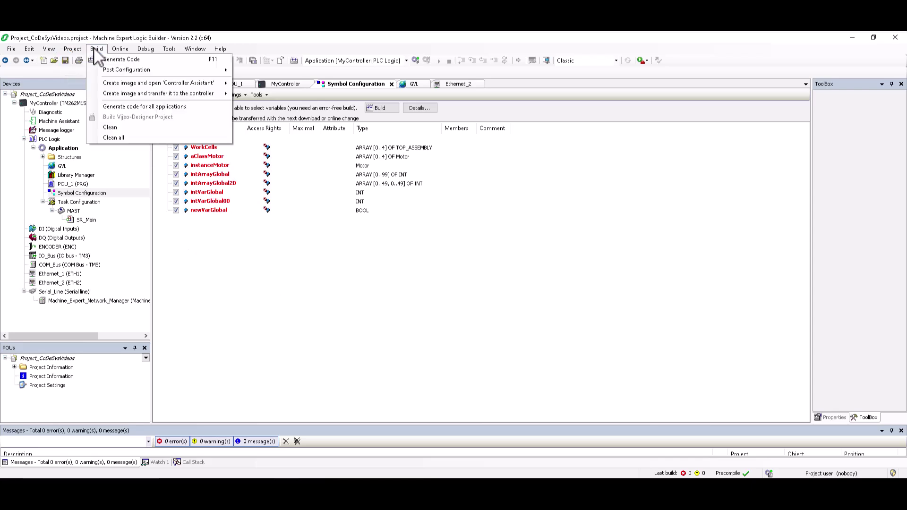
left_click(125, 59)
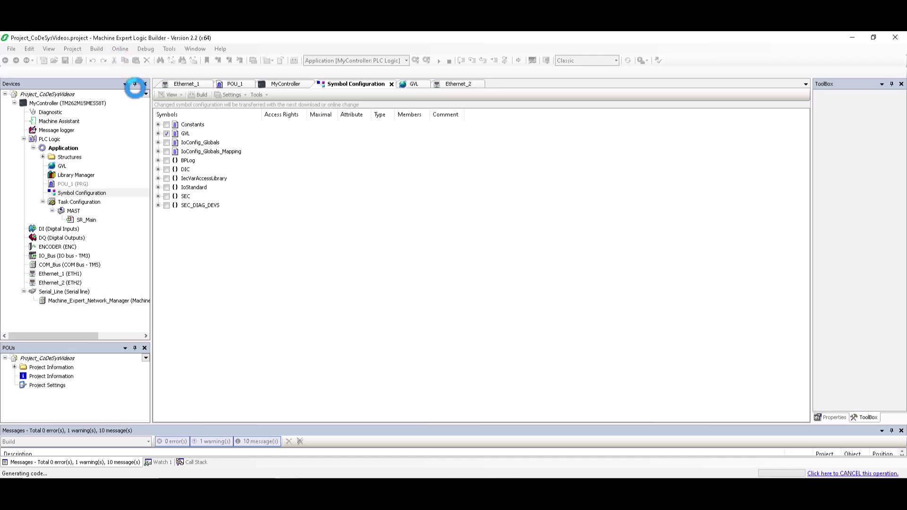
left_click(159, 134)
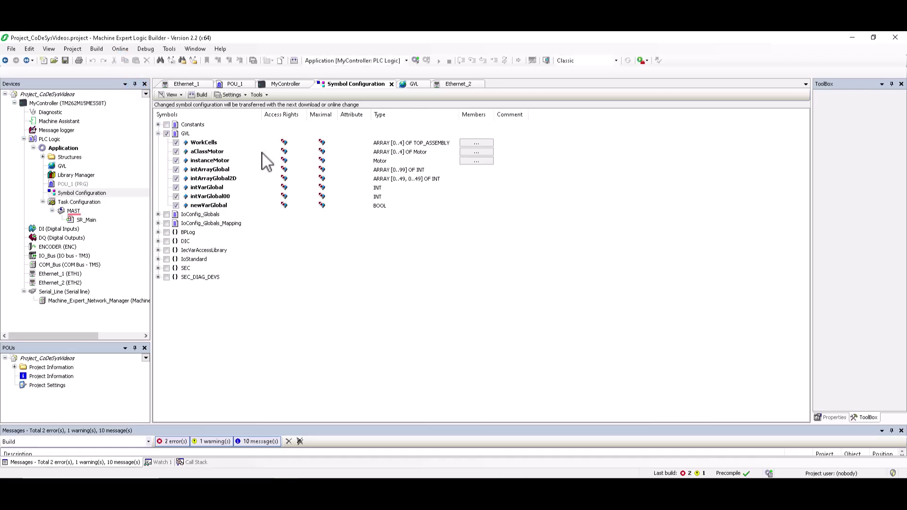
left_click(201, 96)
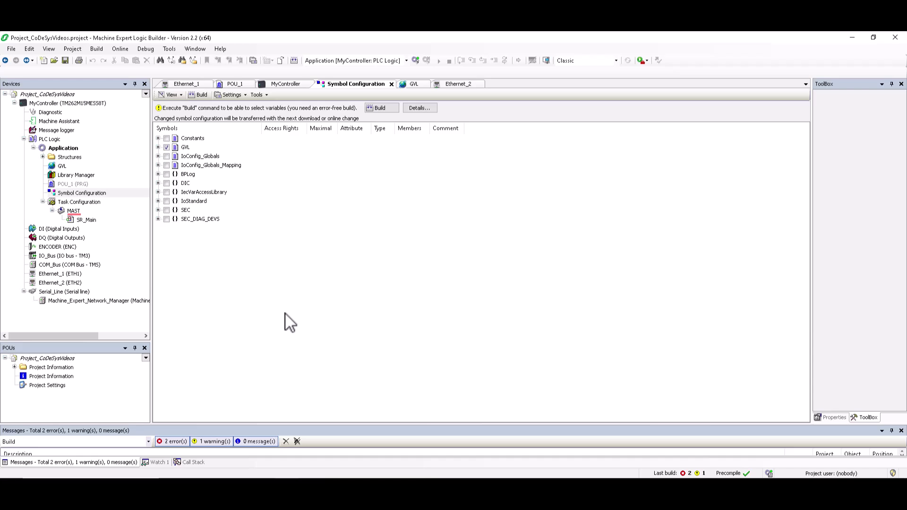
Step: Switch to File Explorer and locate Project_CoDeSysVideos.MyController.Application.xml in the CoDeSys Videos folder
key("alt+Tab")
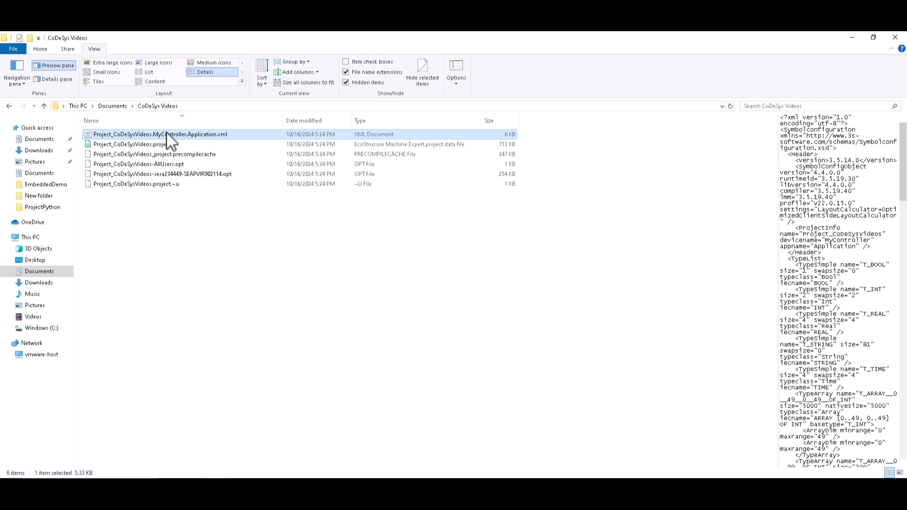
left_click(251, 156)
left_click(282, 136)
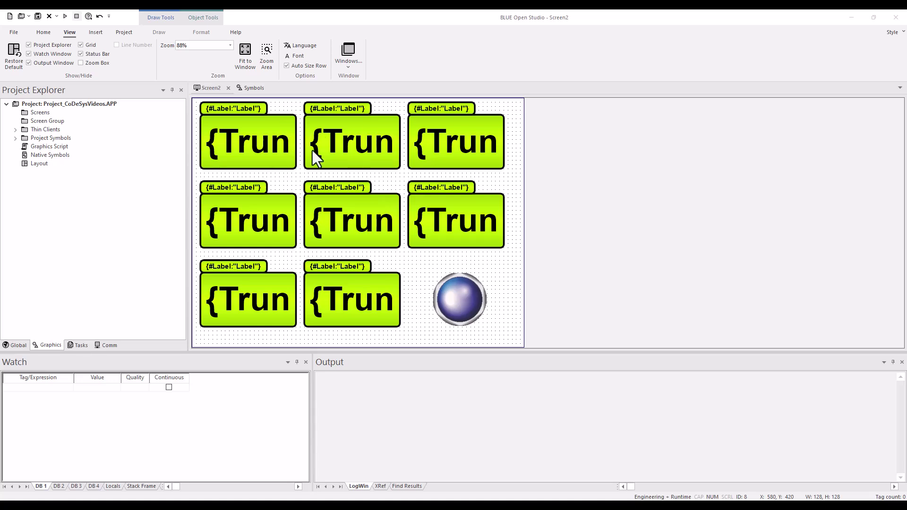
Step: In BLUE Open Studio, add an Integrated tag integration source named DEV with the CoDeSys provider through the project's communication settings
left_click(130, 33)
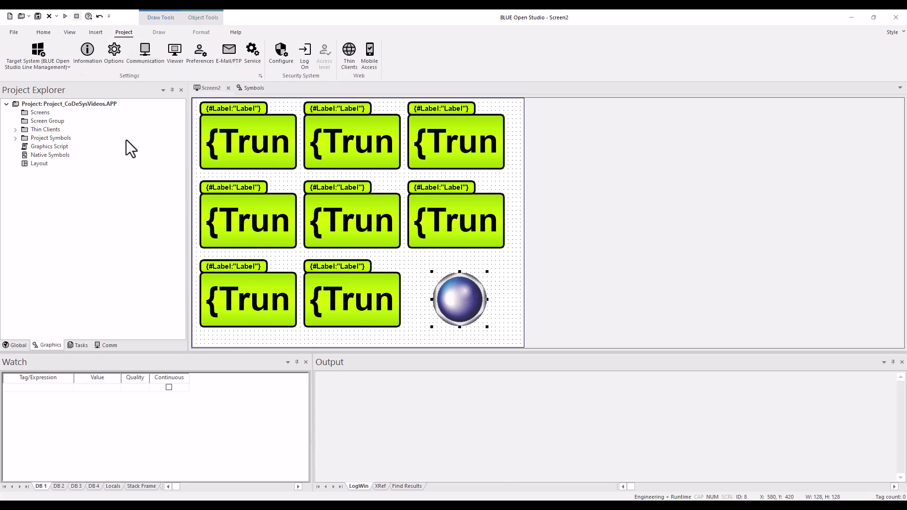
left_click(147, 58)
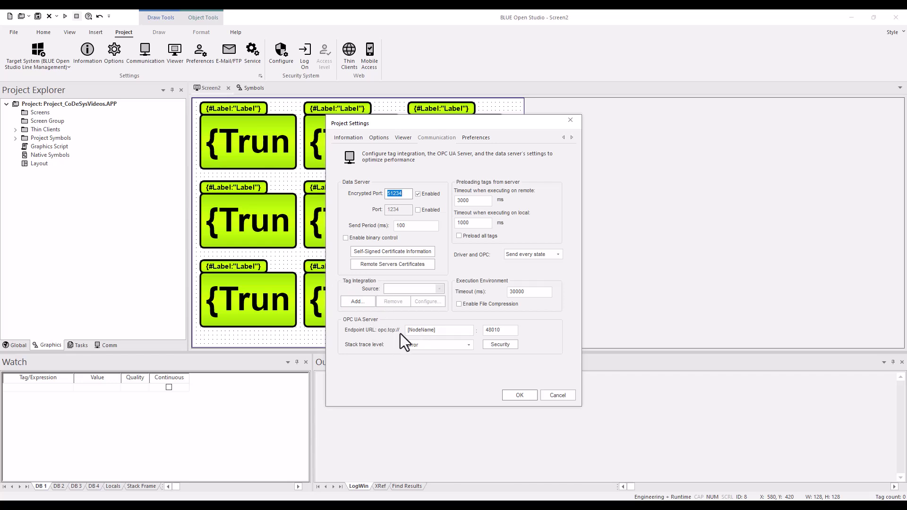
left_click(359, 304)
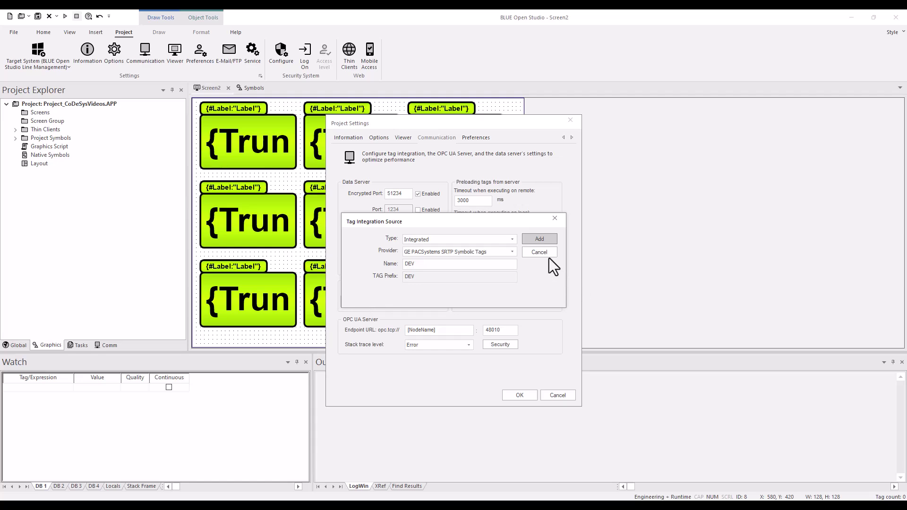
left_click(516, 242)
left_click(515, 246)
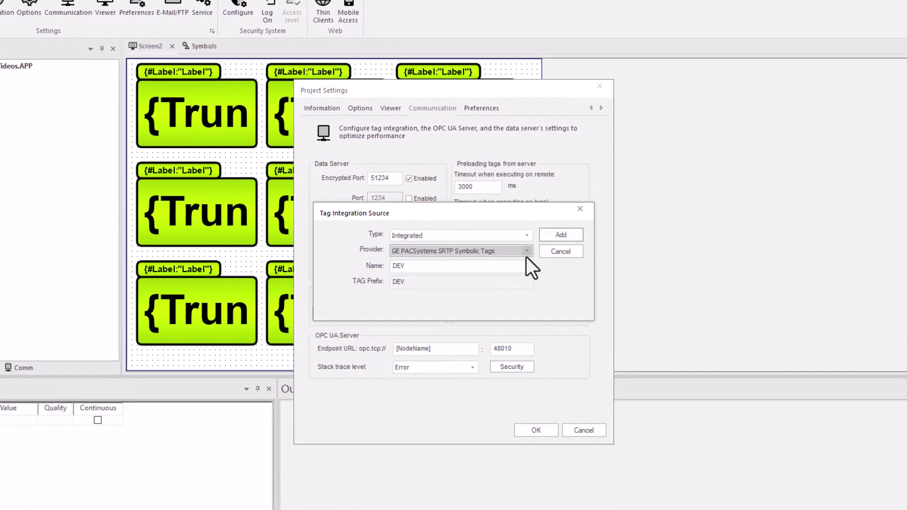
left_click(527, 251)
left_click(520, 266)
left_click(559, 235)
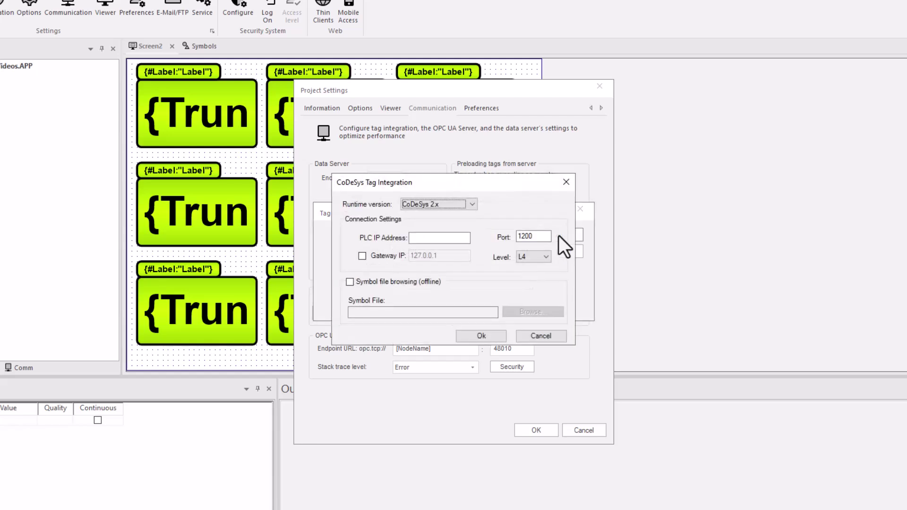
left_click(473, 205)
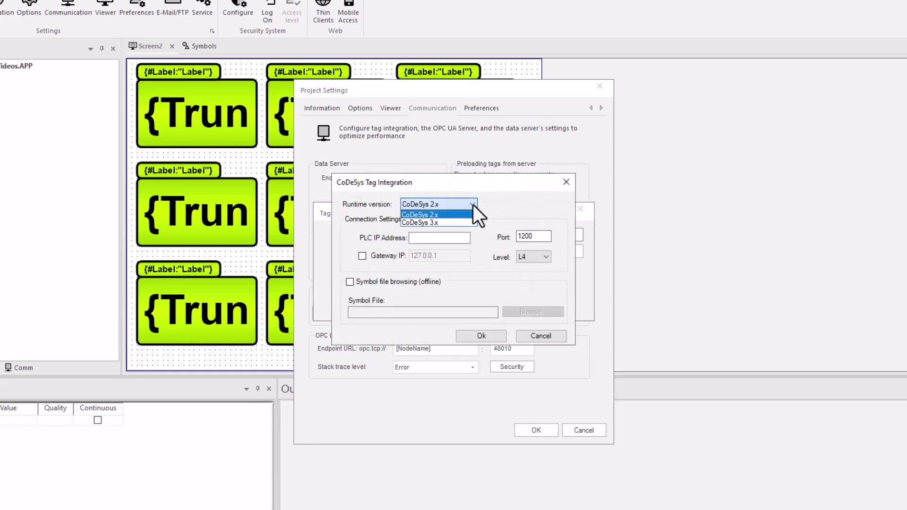
left_click(470, 222)
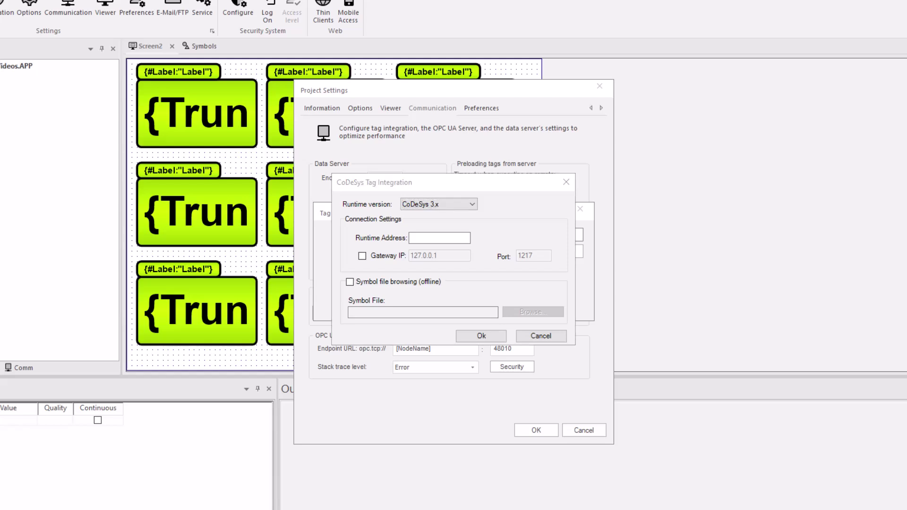
left_click(449, 182)
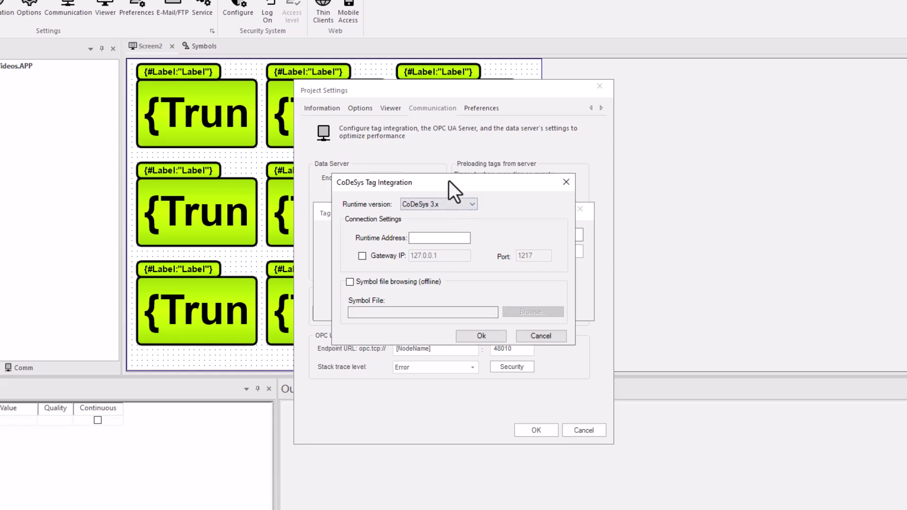
left_click(416, 237)
right_click(416, 237)
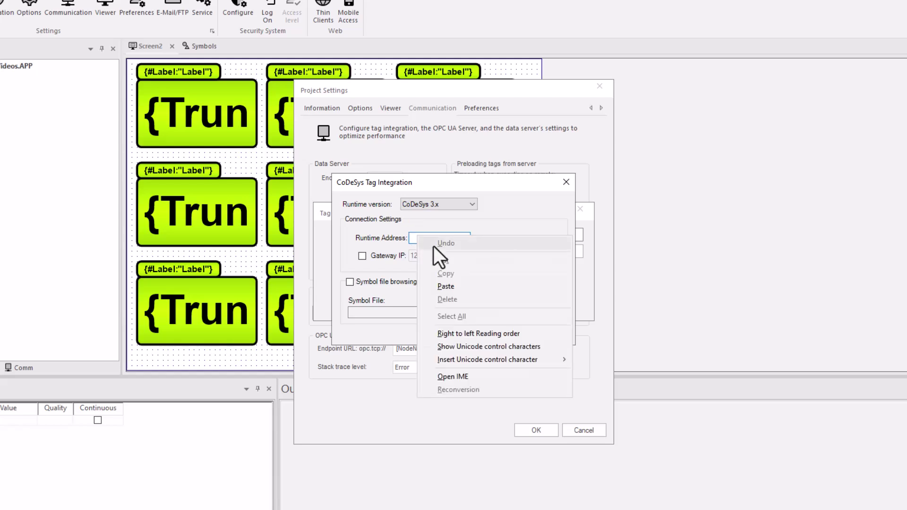
left_click(455, 286)
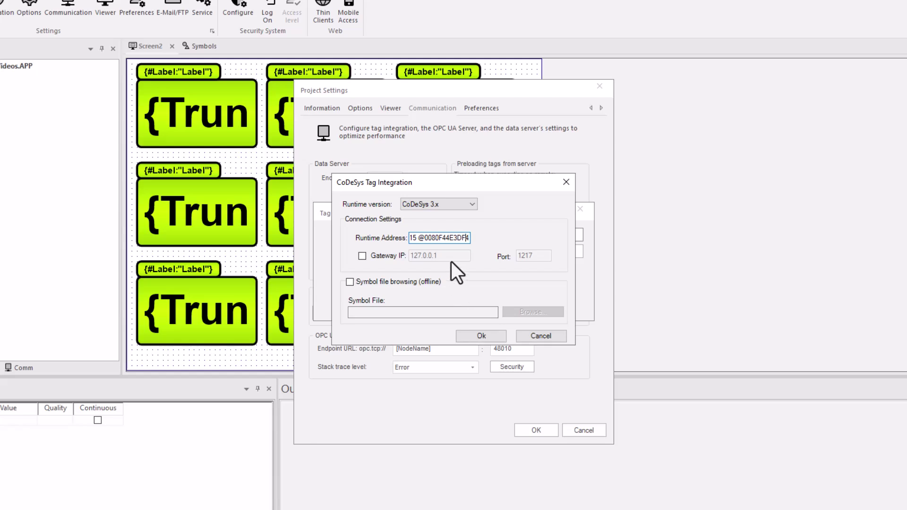
key("Home")
key("End")
Step: Enable offline symbol file browsing with Project_CoDeSysVideos.MyController.Application.xml as the symbol file, and accept the integration and project settings
left_click(350, 282)
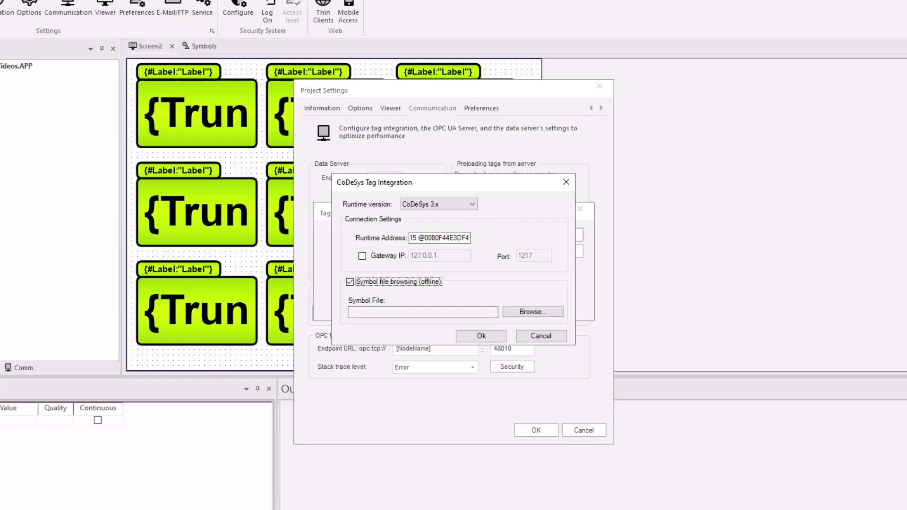
left_click(533, 311)
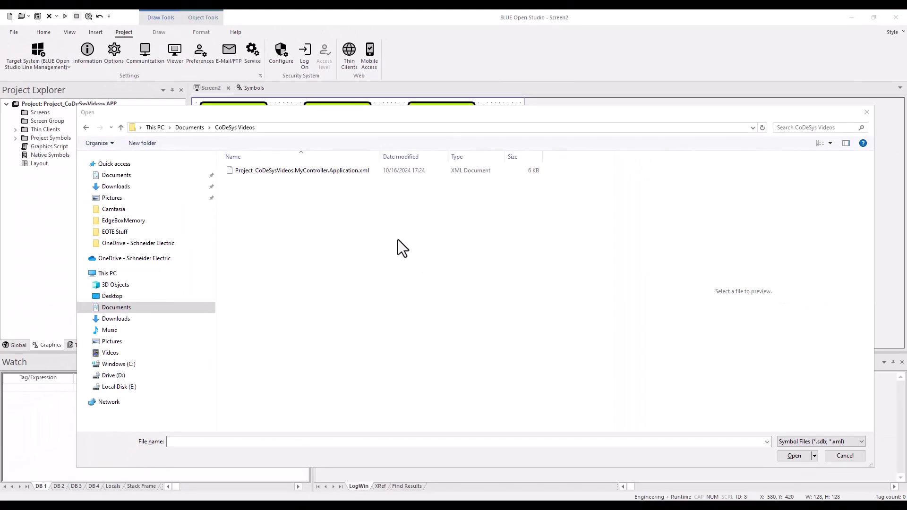
left_click(285, 170)
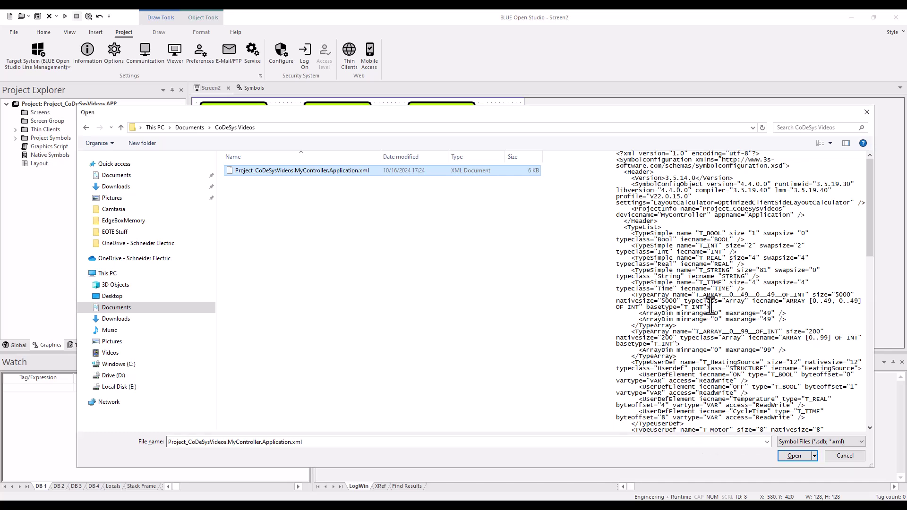
left_click(793, 456)
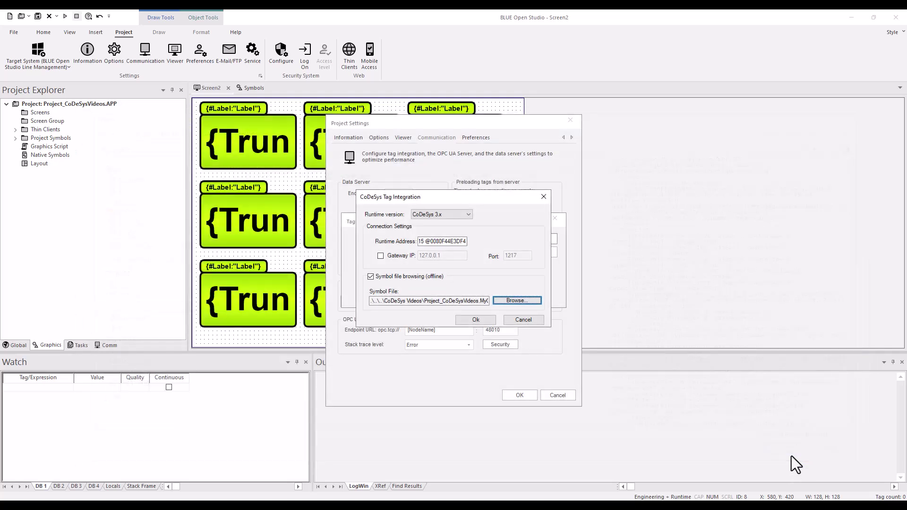
left_click(476, 319)
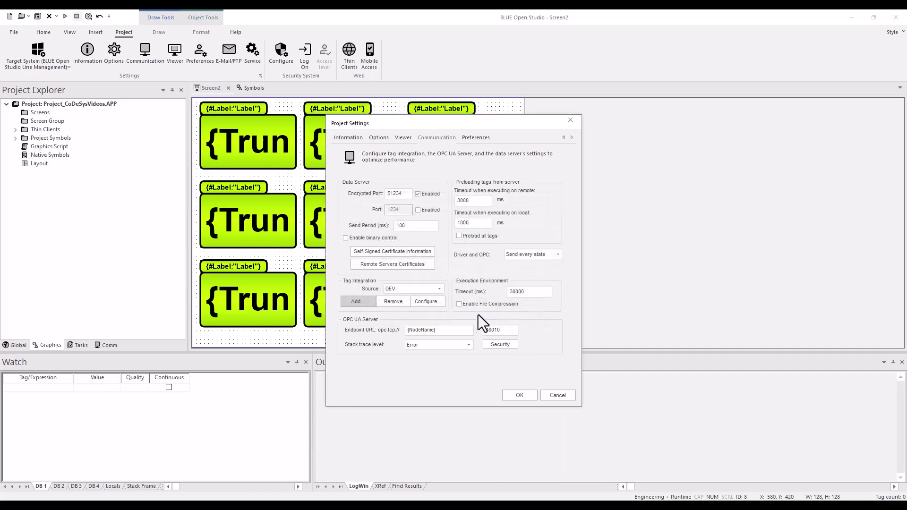
left_click(518, 395)
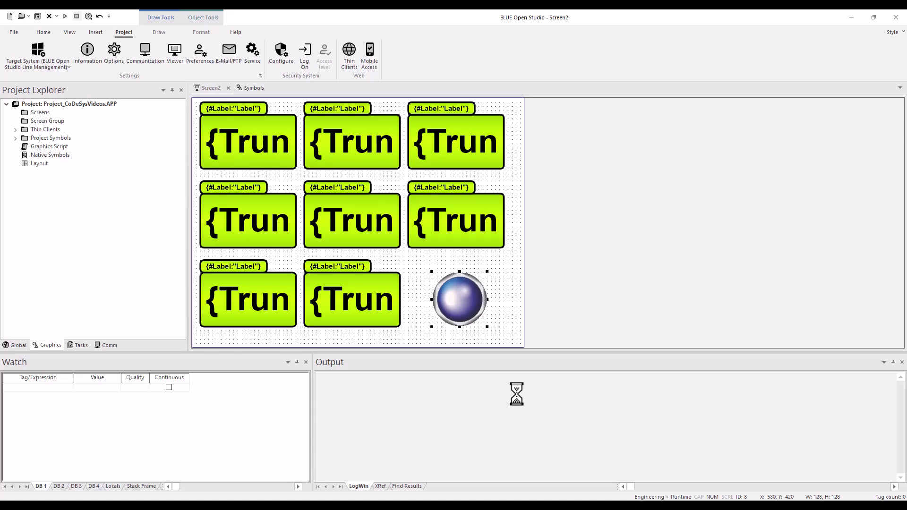
Step: Link the first indicator in the upper row to the tag DEV.Application.GVL.intVarGlobal
double_click(253, 145)
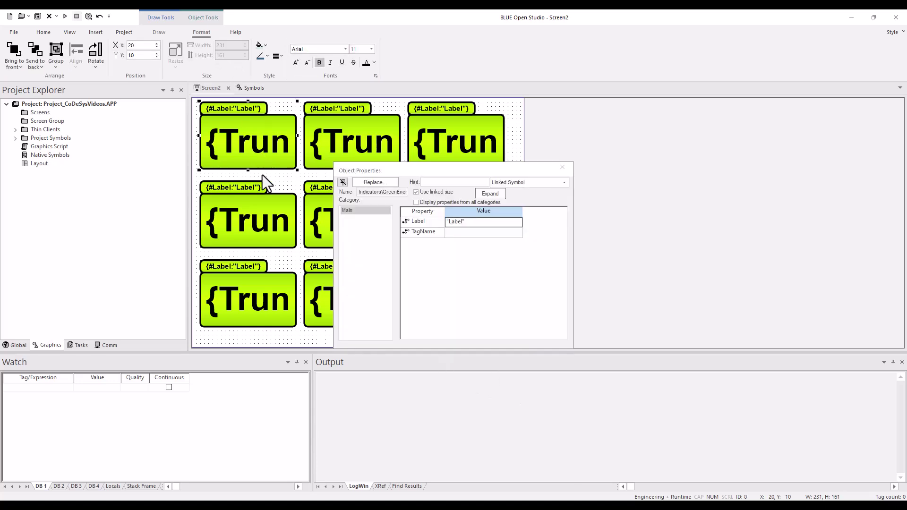
double_click(470, 234)
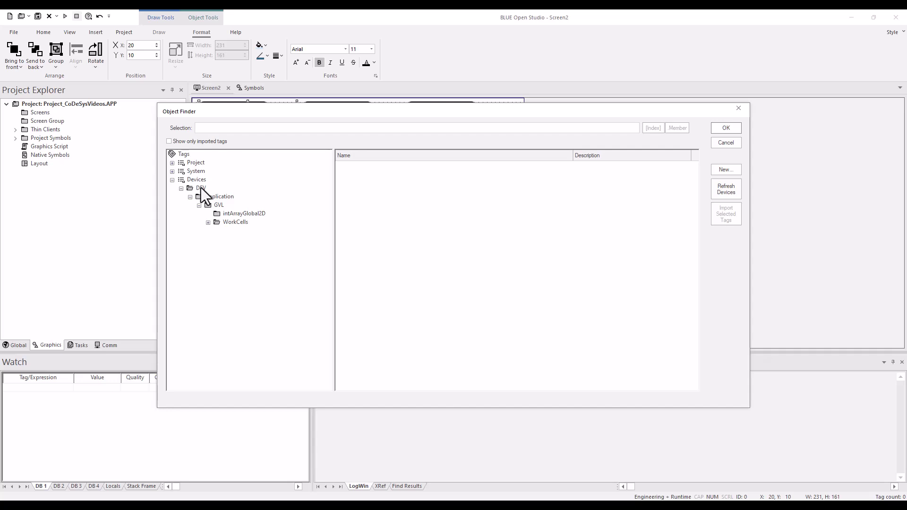
left_click(218, 205)
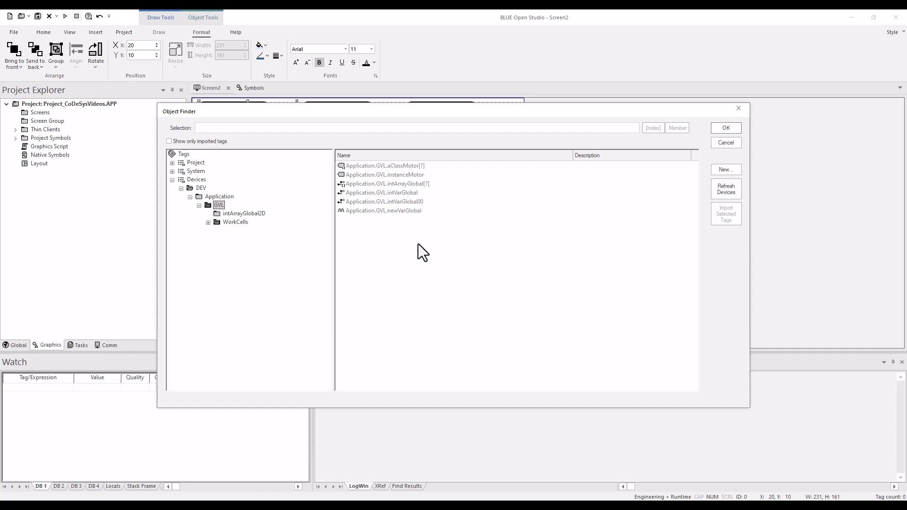
left_click(398, 193)
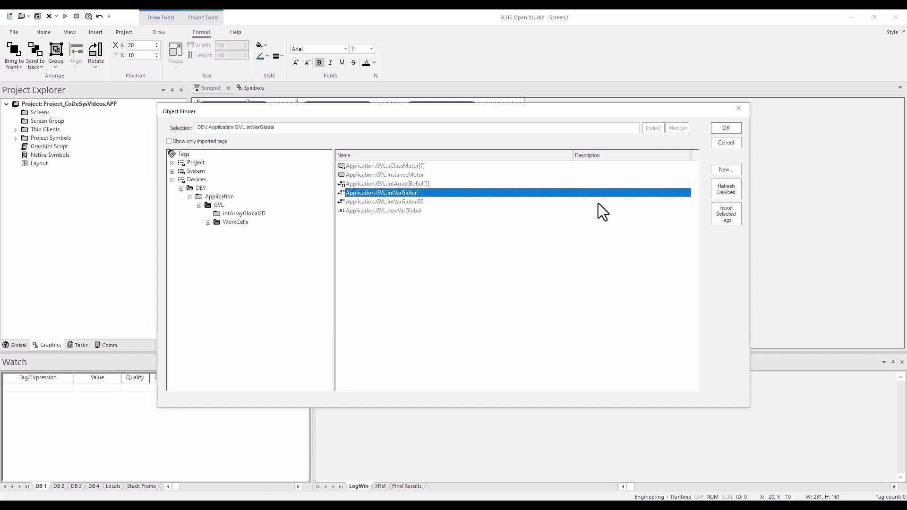
left_click(725, 127)
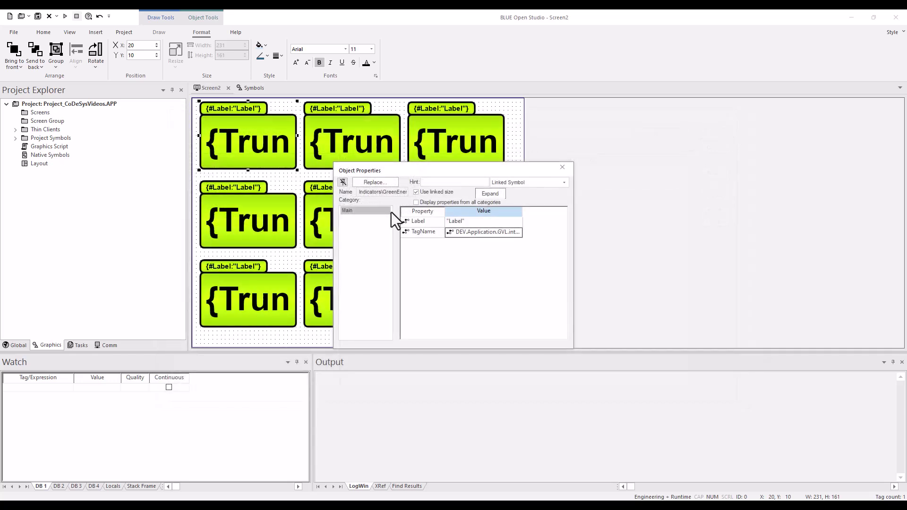
Step: Link the second indicator in the upper row to element 0 of the array tag DEV.Application.GVL.intArrayGlobal
left_click_drag(426, 171, 584, 152)
left_click(338, 142)
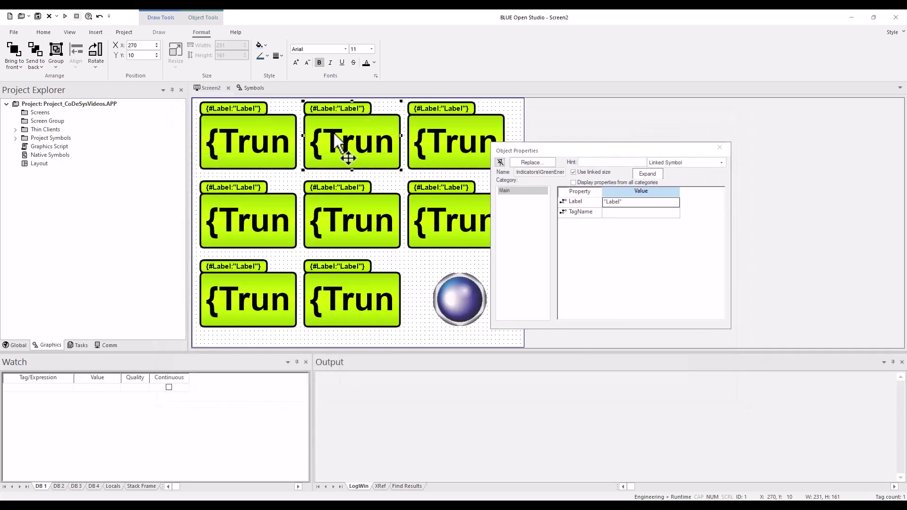
double_click(638, 212)
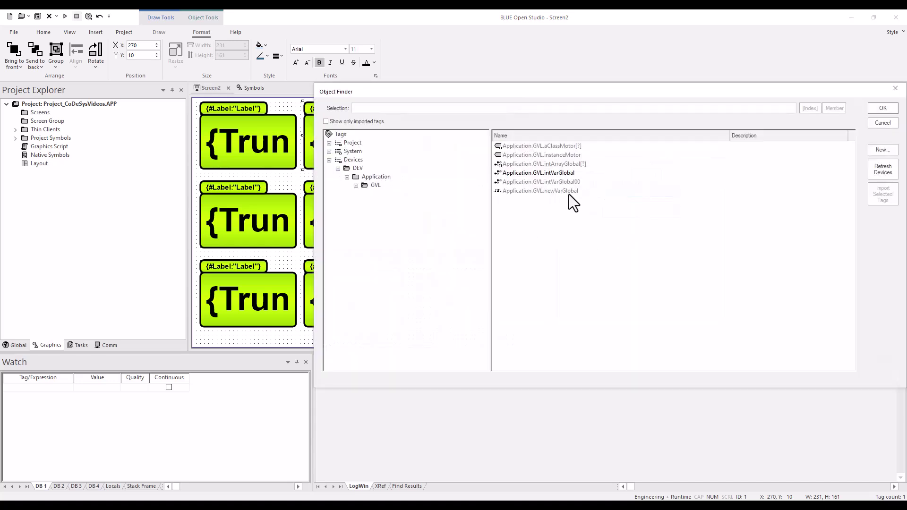
left_click(526, 164)
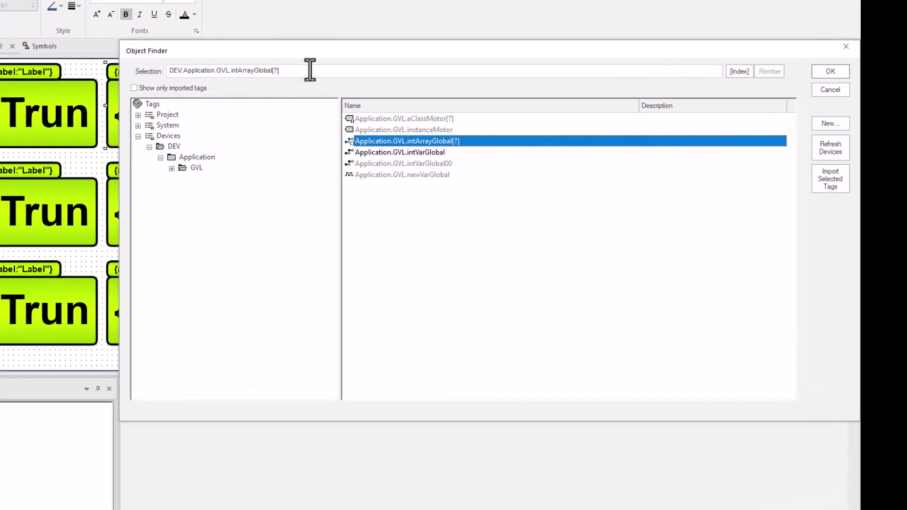
left_click(736, 69)
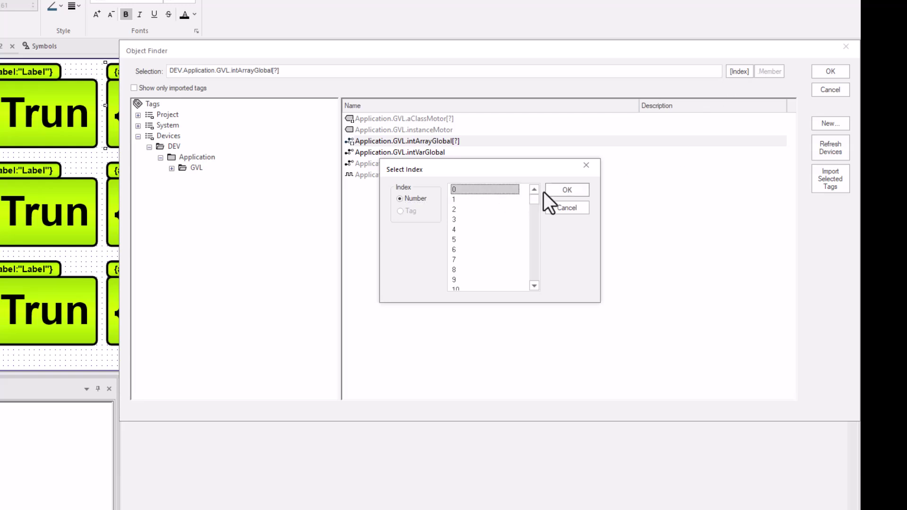
left_click(569, 189)
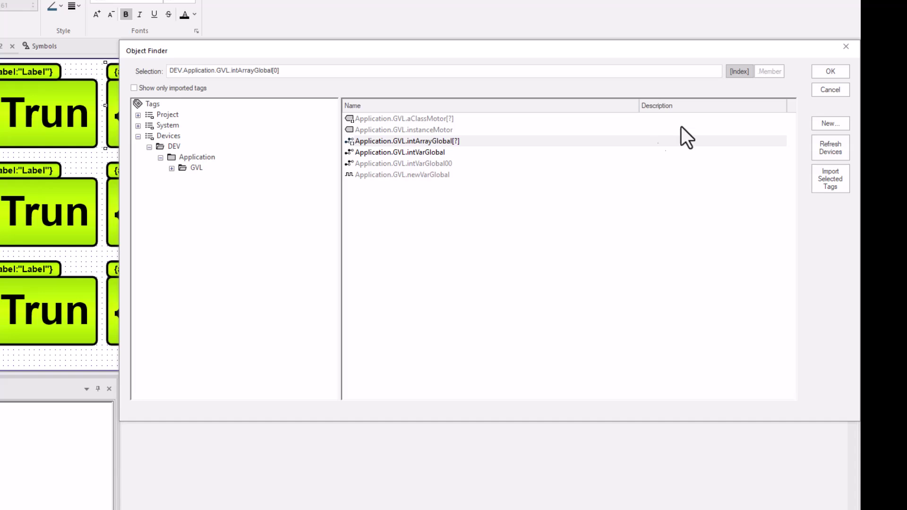
left_click(845, 69)
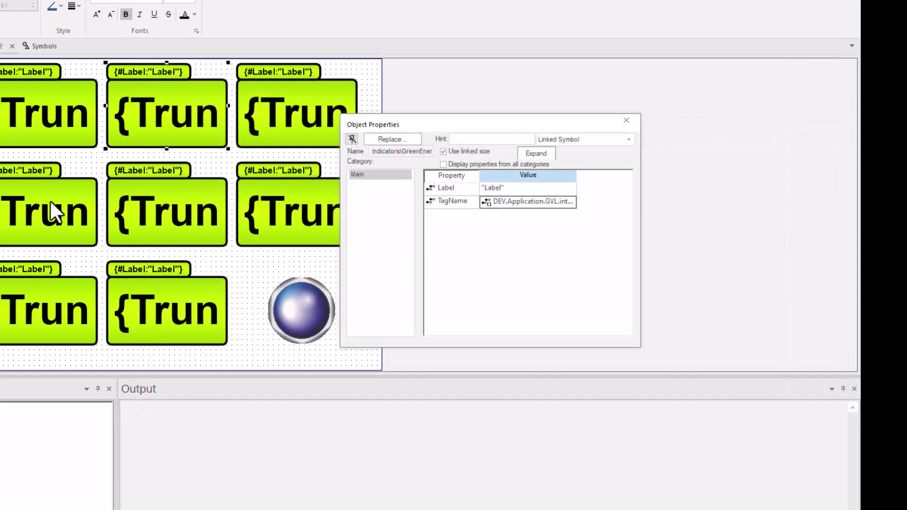
Step: Link the third indicator in the upper row to the Temp member of DEV.Application.GVL.instanceMotor
left_click(295, 94)
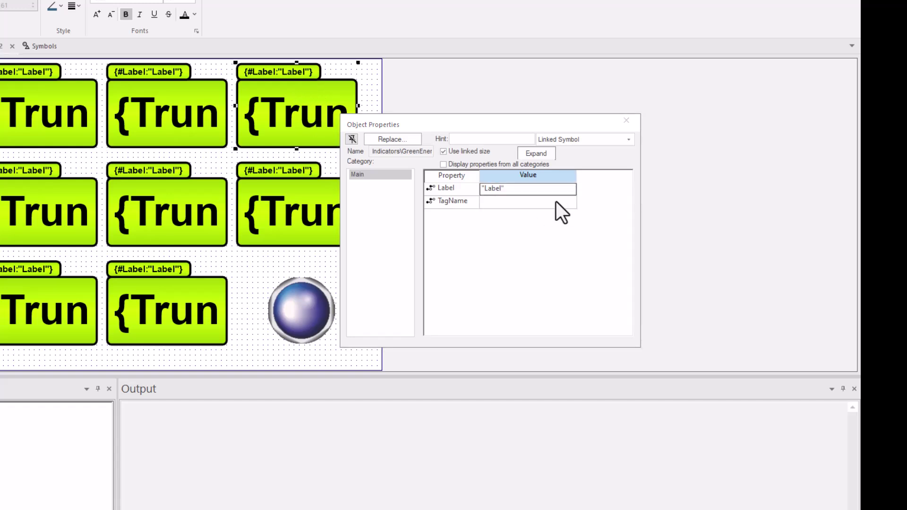
double_click(557, 202)
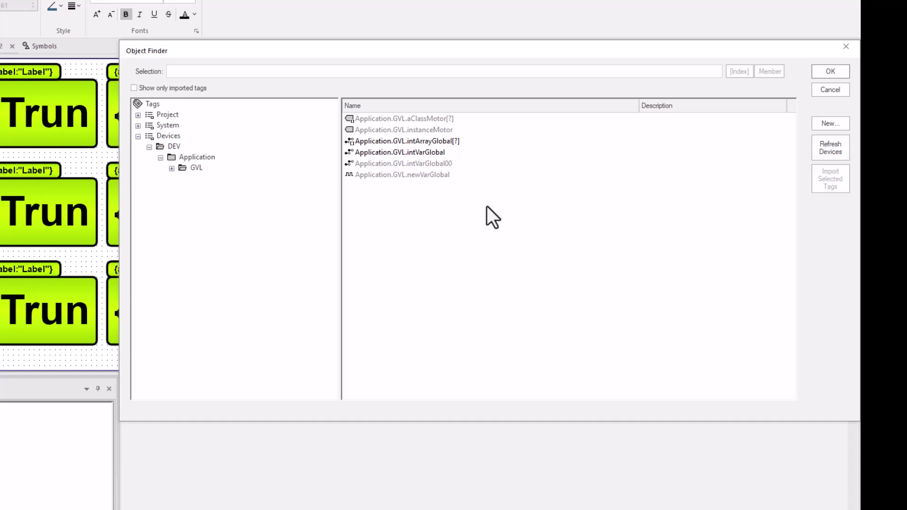
left_click(172, 168)
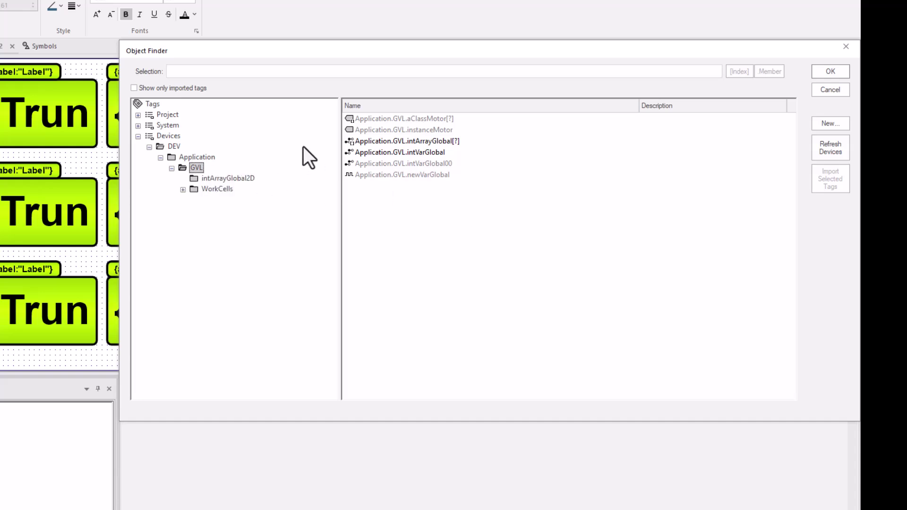
left_click(374, 130)
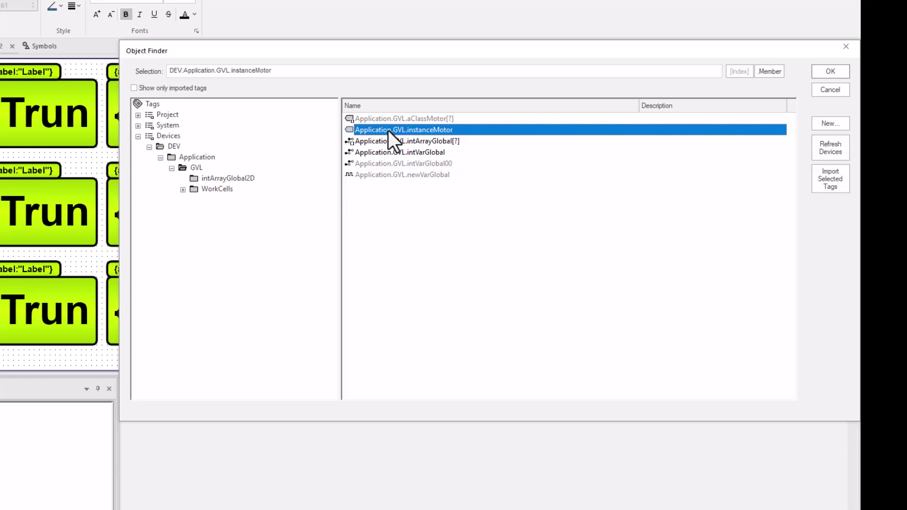
left_click(768, 72)
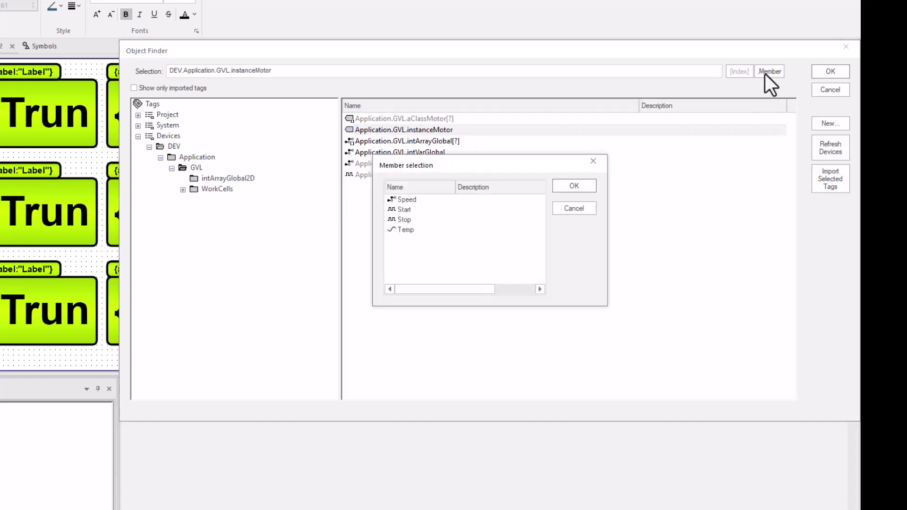
left_click(410, 229)
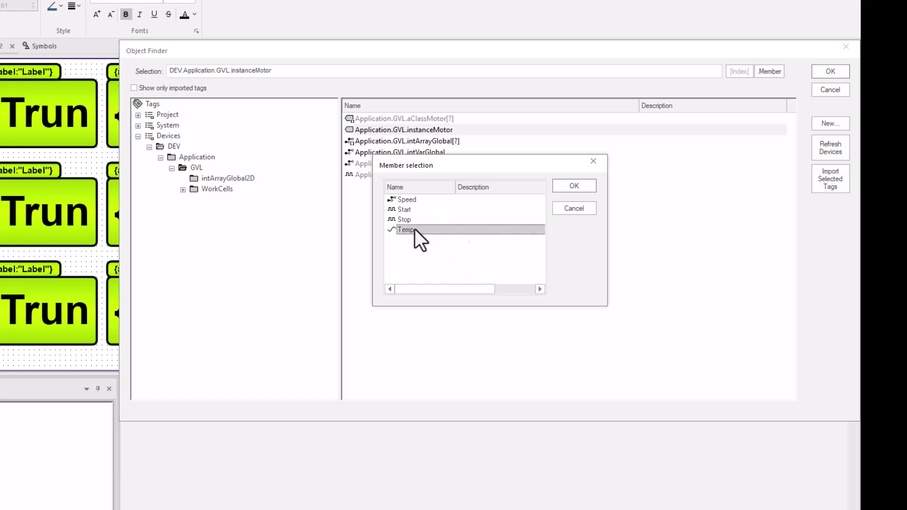
left_click(574, 186)
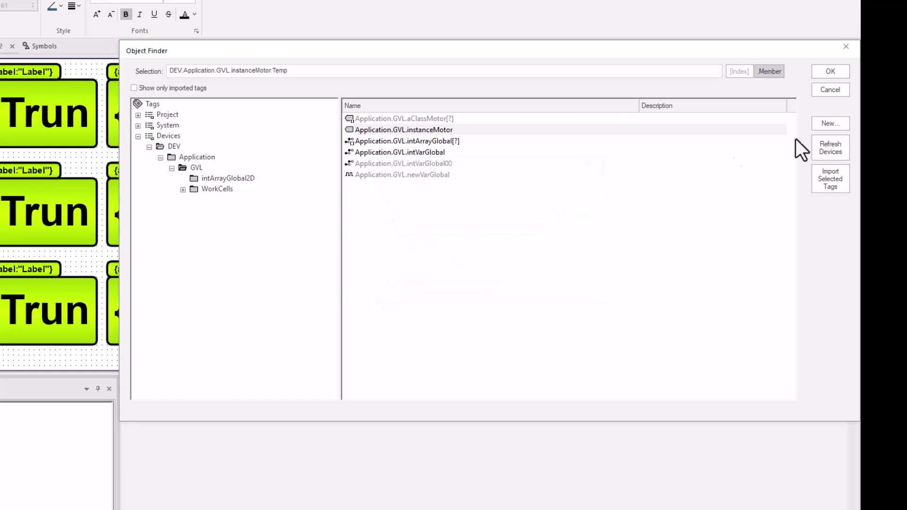
left_click(830, 71)
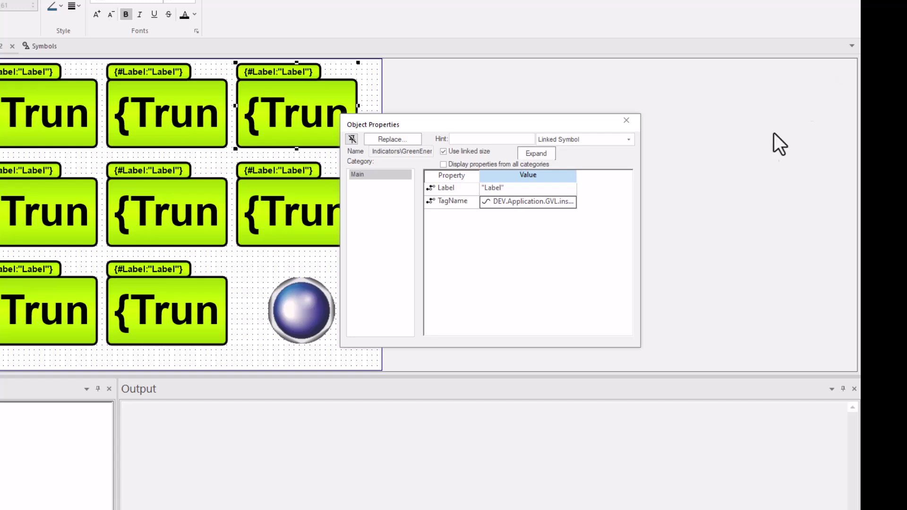
Step: Open the tag selection for the first indicator in the middle row and browse the intArrayGlobal2D tags under DEV.Application.GVL
left_click(47, 195)
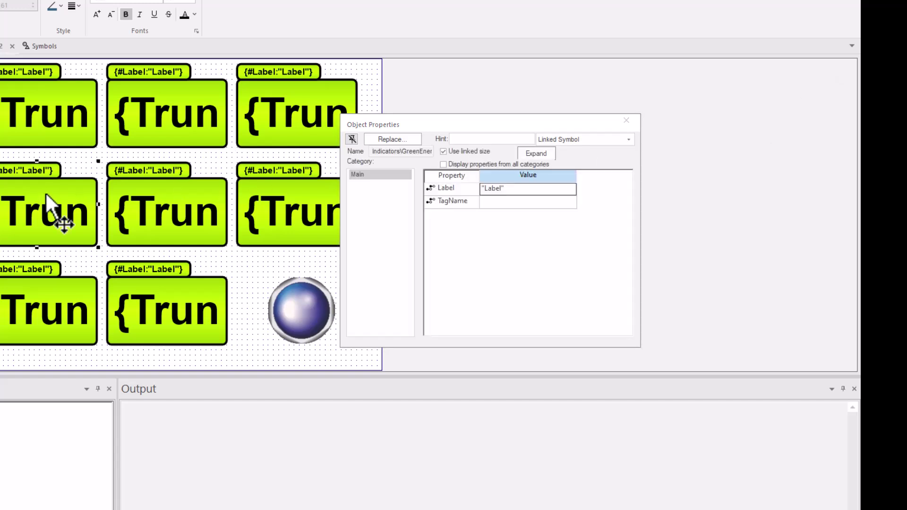
double_click(520, 201)
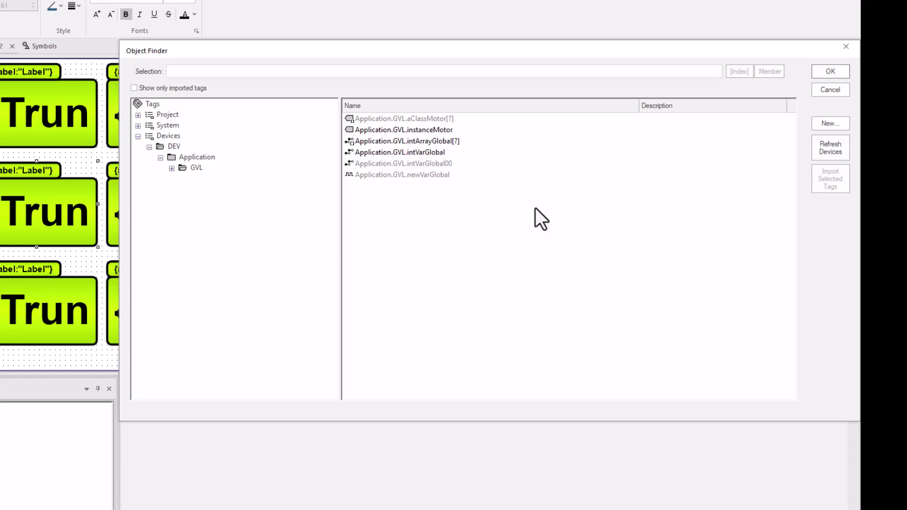
left_click(172, 169)
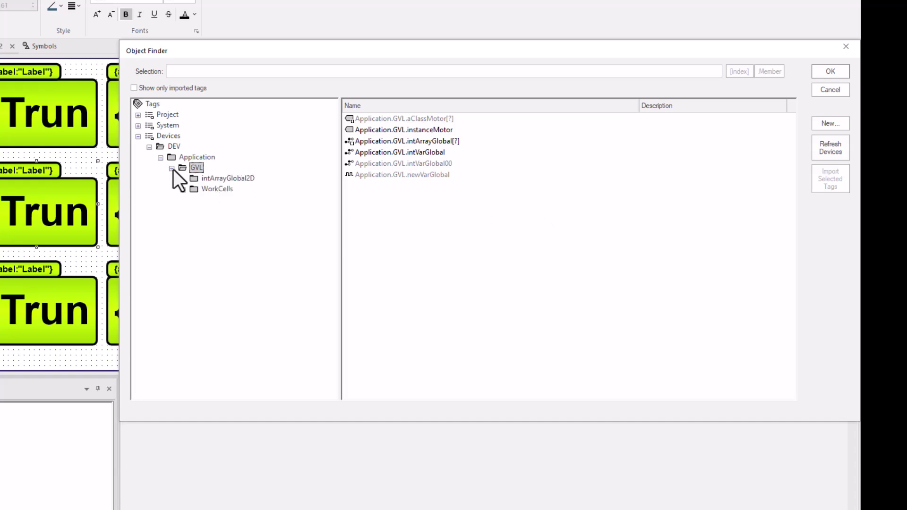
left_click(219, 179)
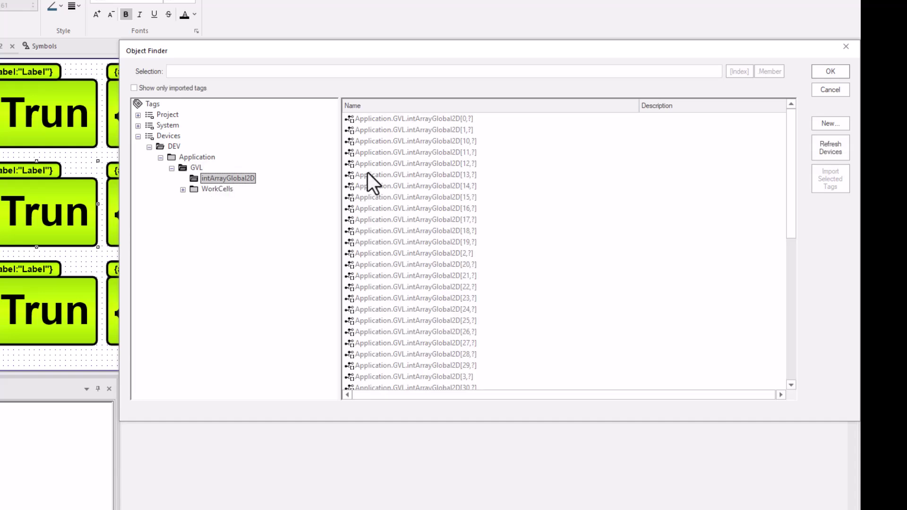
scroll(510, 217, "down", 9)
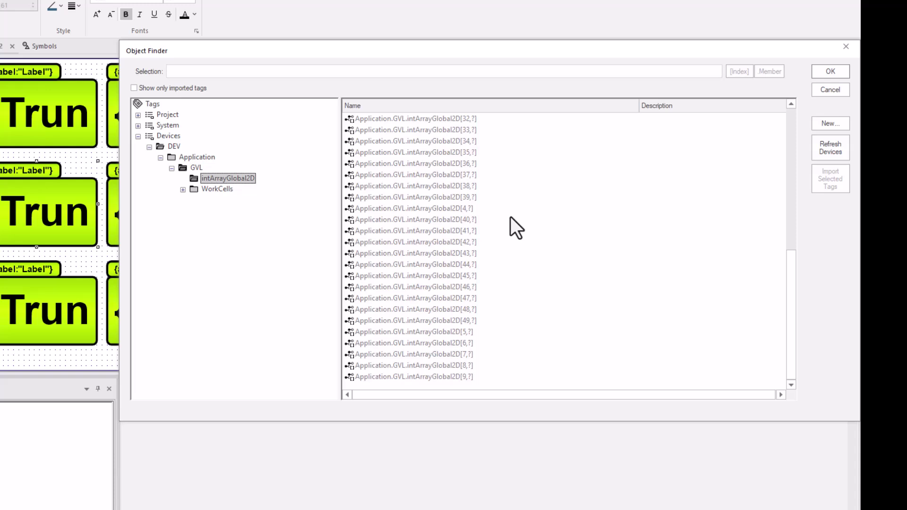
scroll(510, 216, "up", 9)
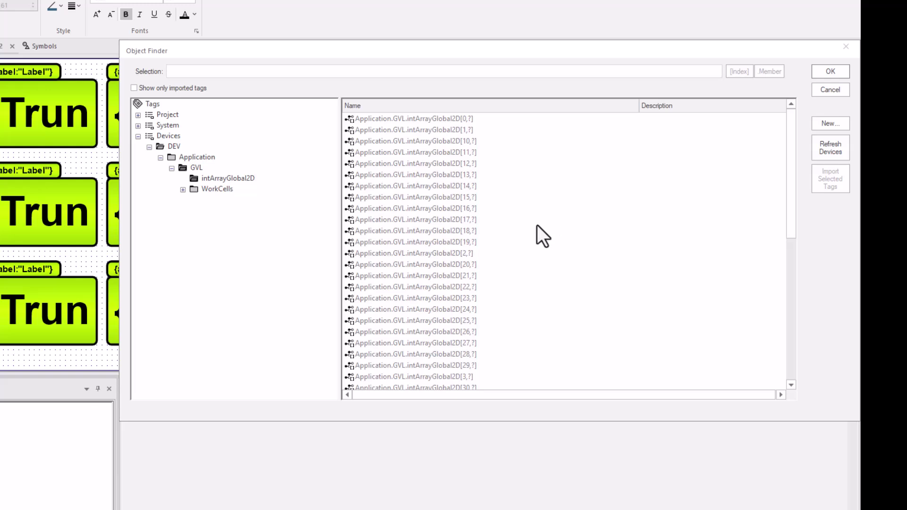
Step: Pick intArrayGlobal2D[0,?] with index 3, replace it with intArrayGlobal2D[14,?], and accept that as the indicator's tag
left_click(462, 118)
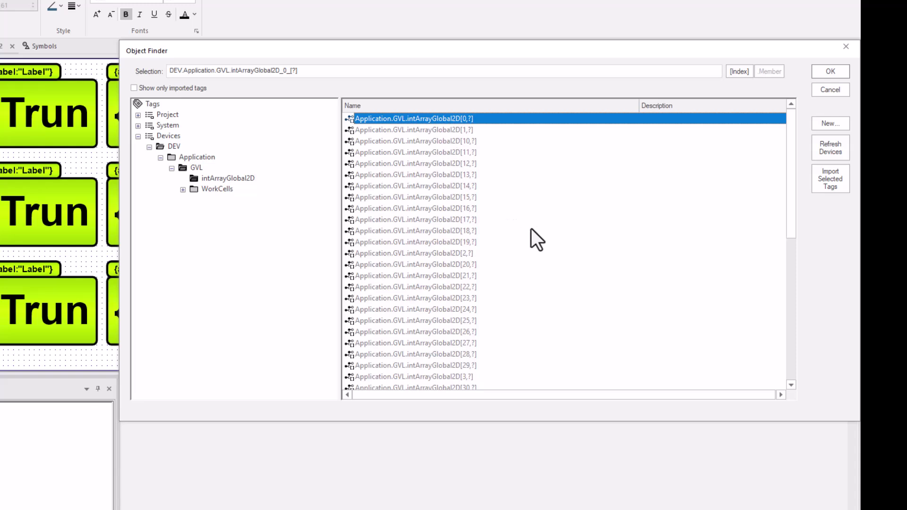
scroll(535, 225, "down", 3)
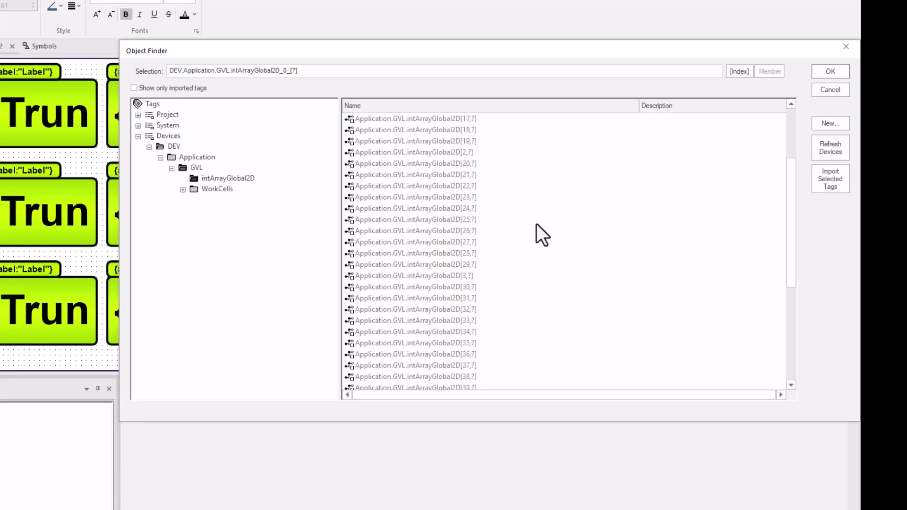
scroll(537, 225, "down", 5)
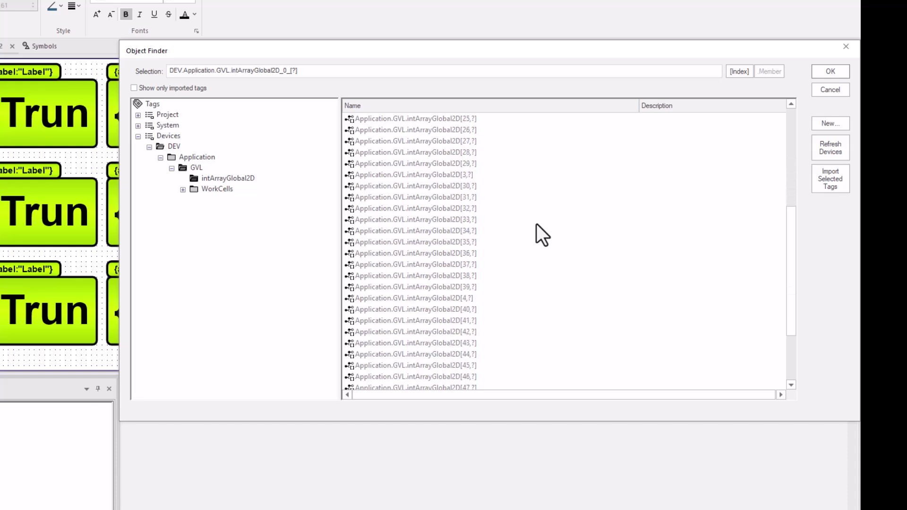
scroll(537, 225, "up", 10)
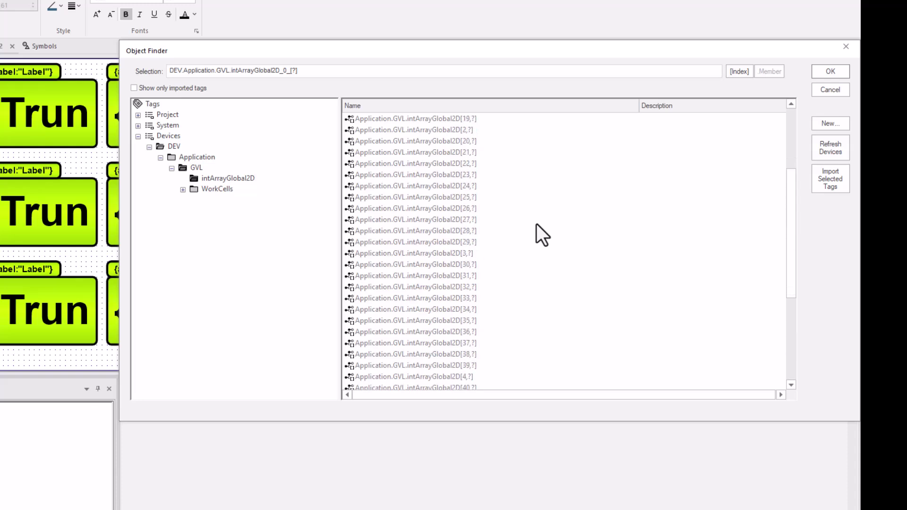
key("Home")
left_click(739, 71)
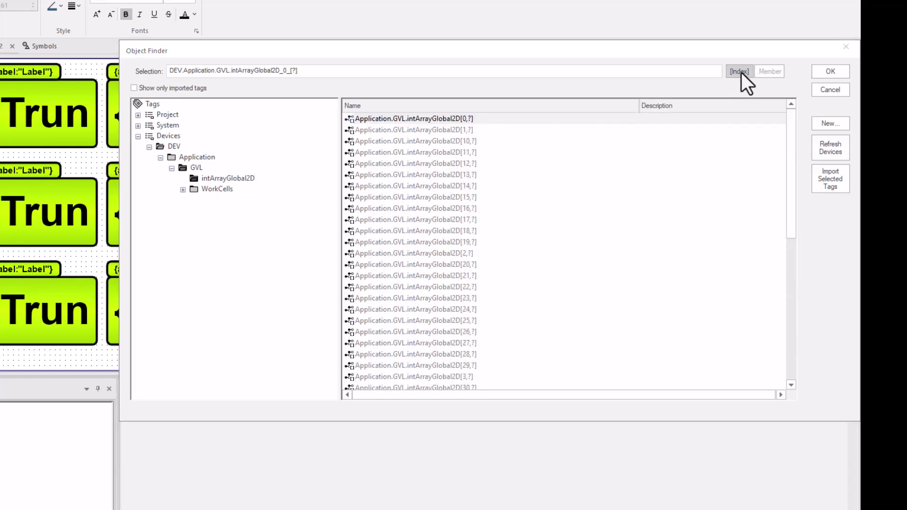
left_click(462, 219)
left_click(566, 189)
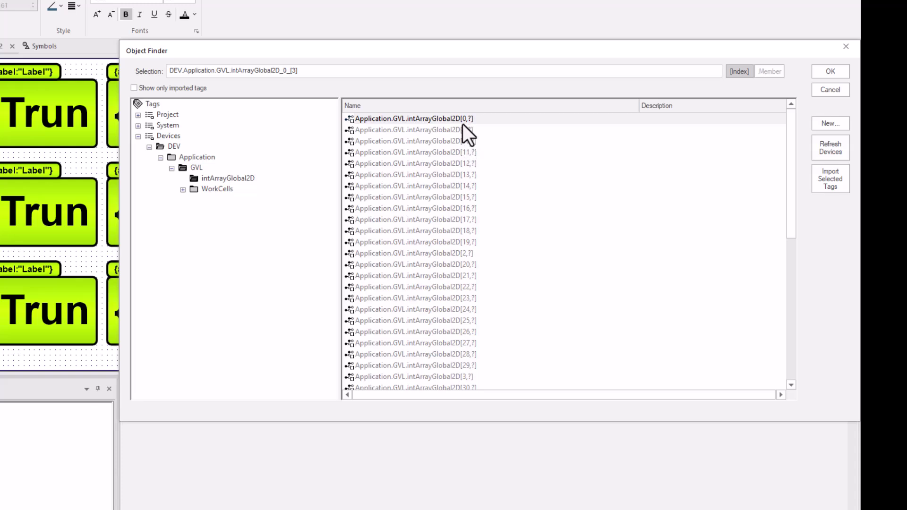
left_click(711, 187)
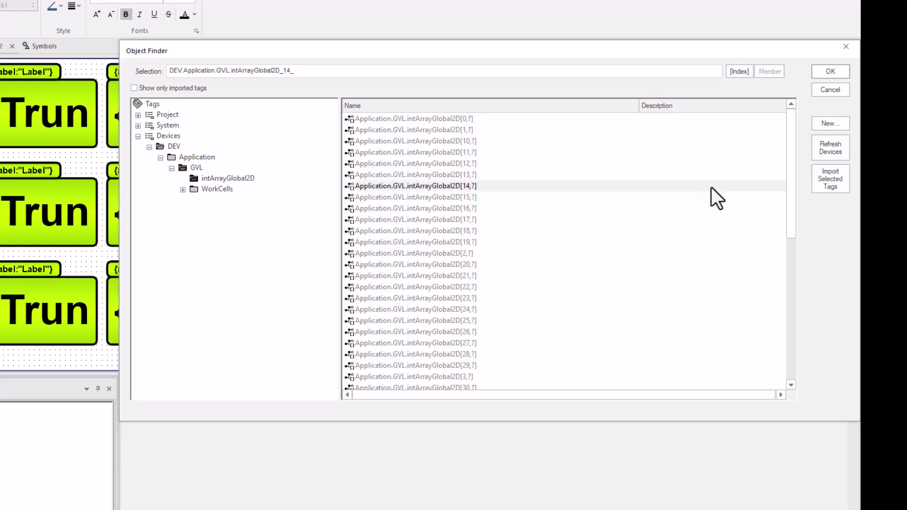
left_click(829, 70)
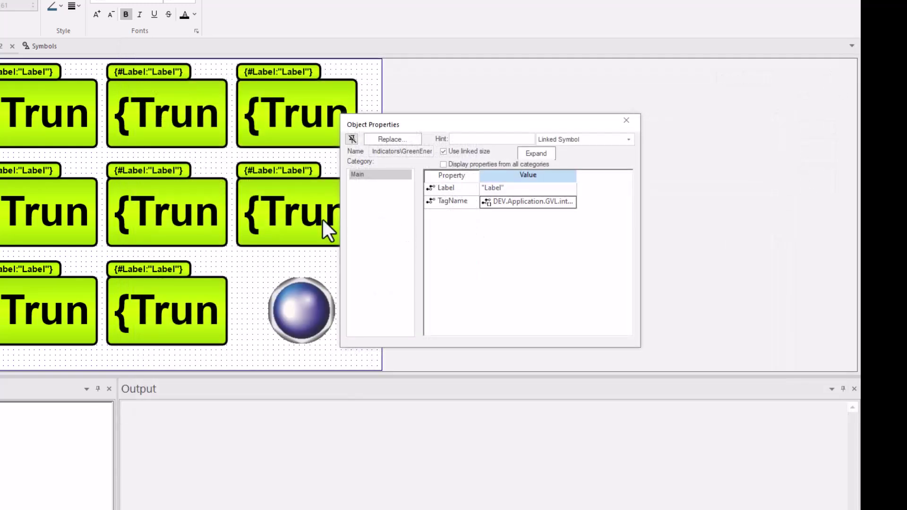
Step: Open the tag selection for the second indicator in the middle row, refresh the device tags, and expand WorkCells under DEV.Application.GVL
left_click(171, 203)
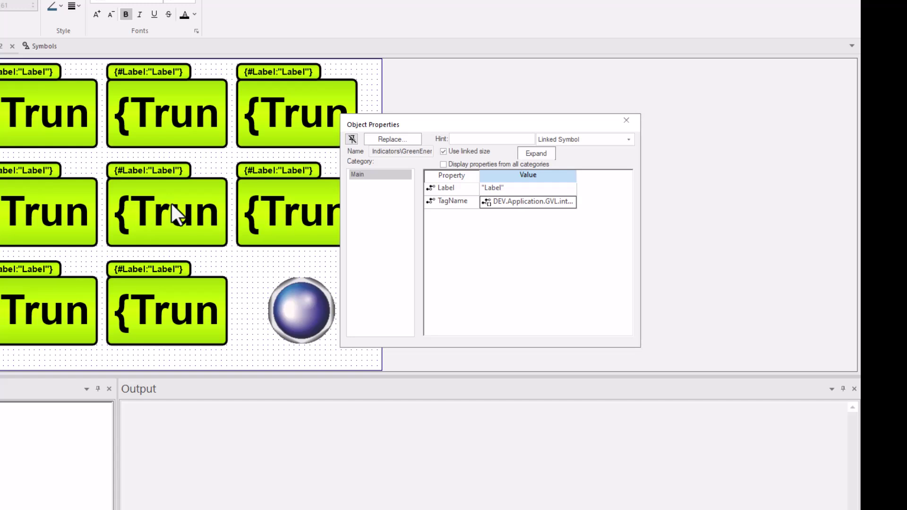
left_click(71, 209)
left_click(209, 208)
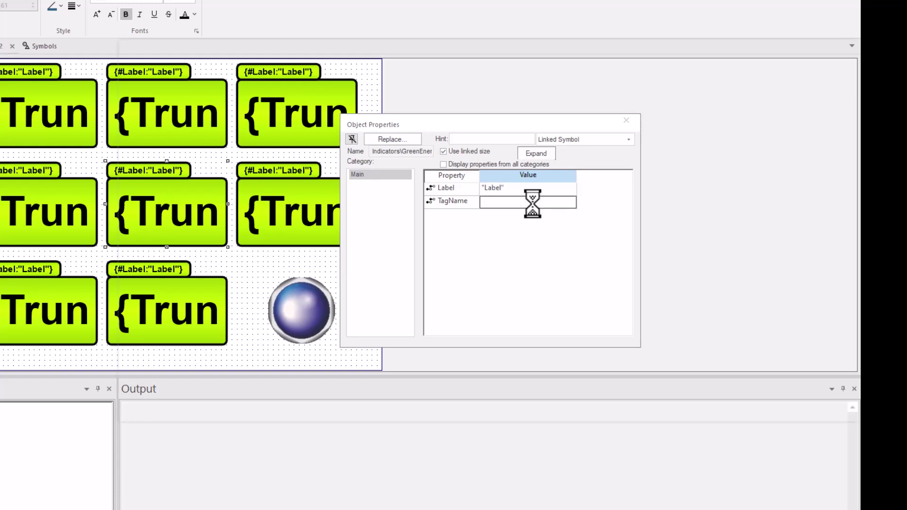
double_click(534, 202)
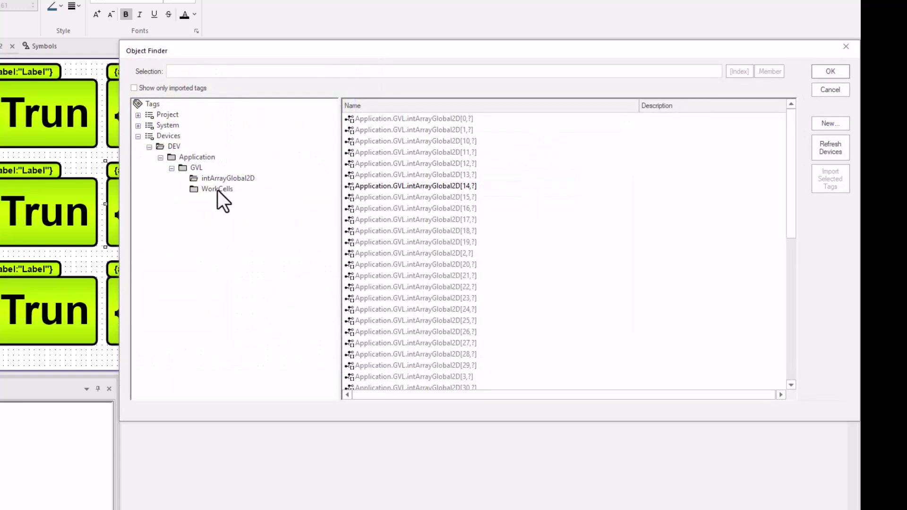
left_click(218, 190)
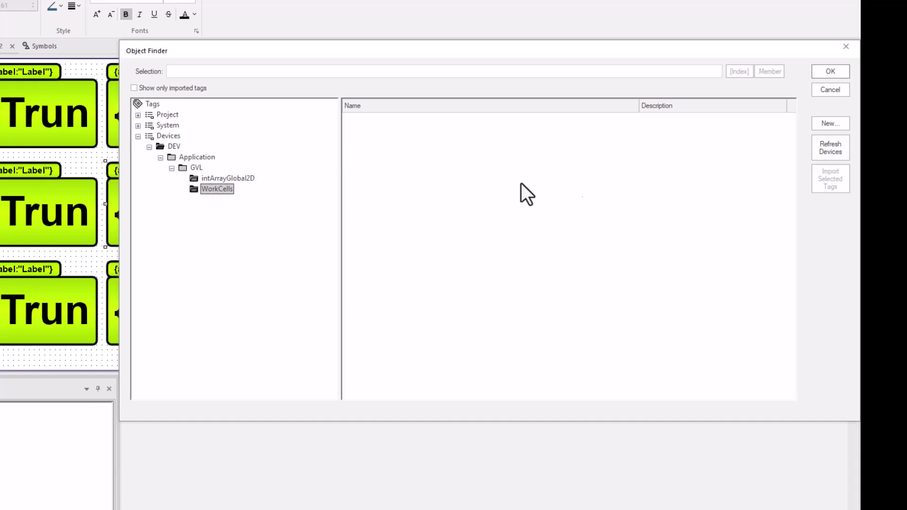
left_click(818, 149)
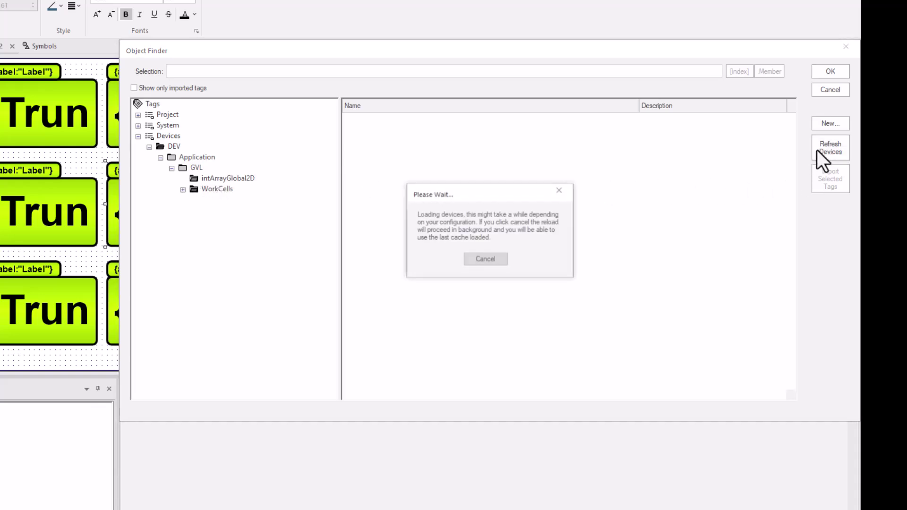
left_click(503, 259)
double_click(192, 189)
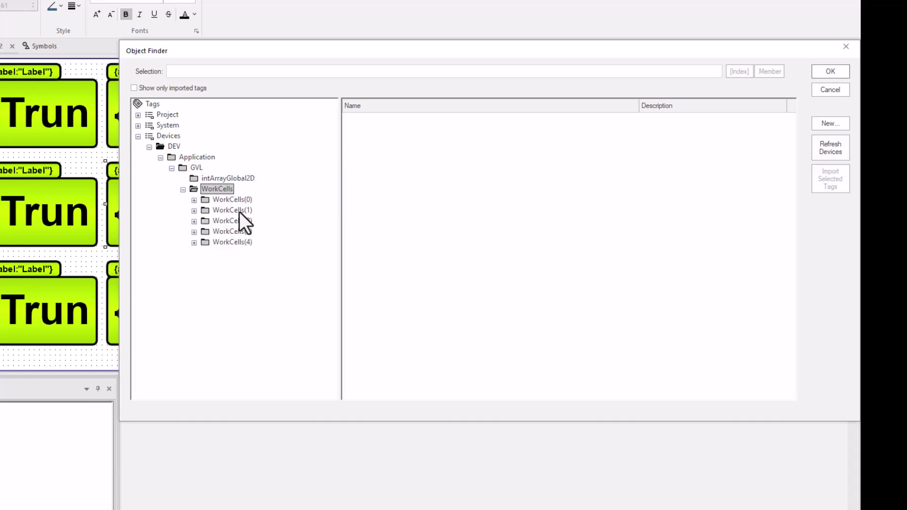
Step: Link the middle-row second indicator to the Temperature tag of heatingSourceCooker, nested under Cookers in WorkCells(0)
left_click(194, 200)
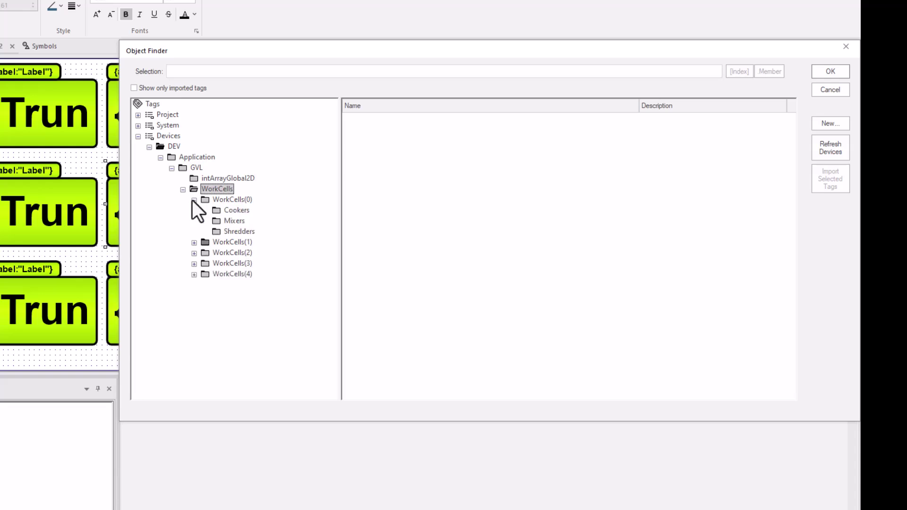
left_click(237, 212)
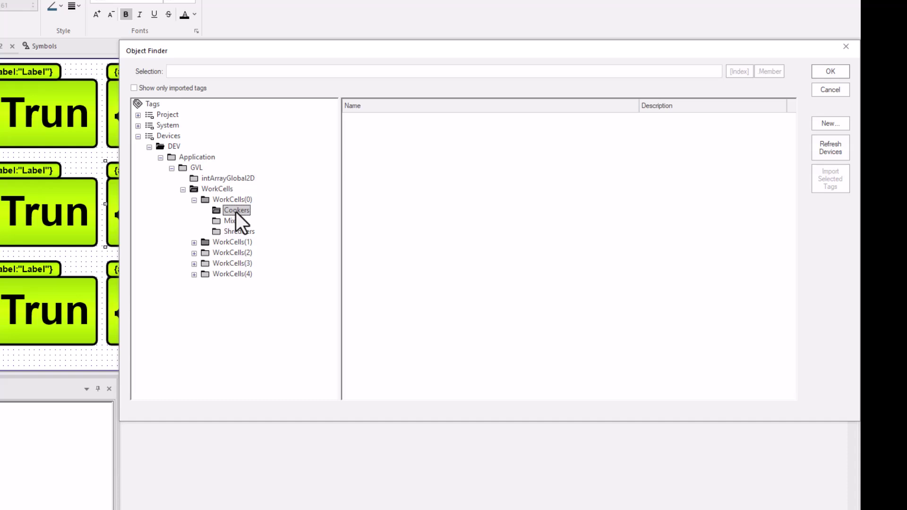
left_click(234, 221)
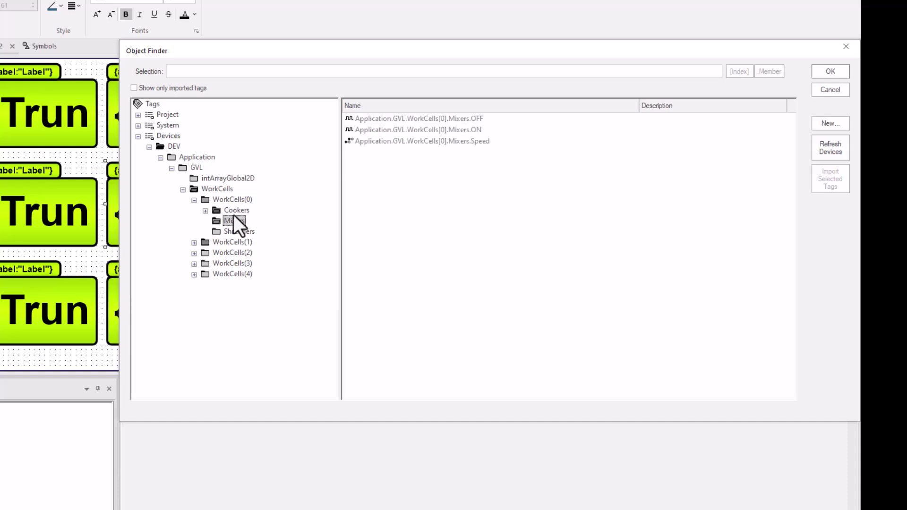
left_click(205, 211)
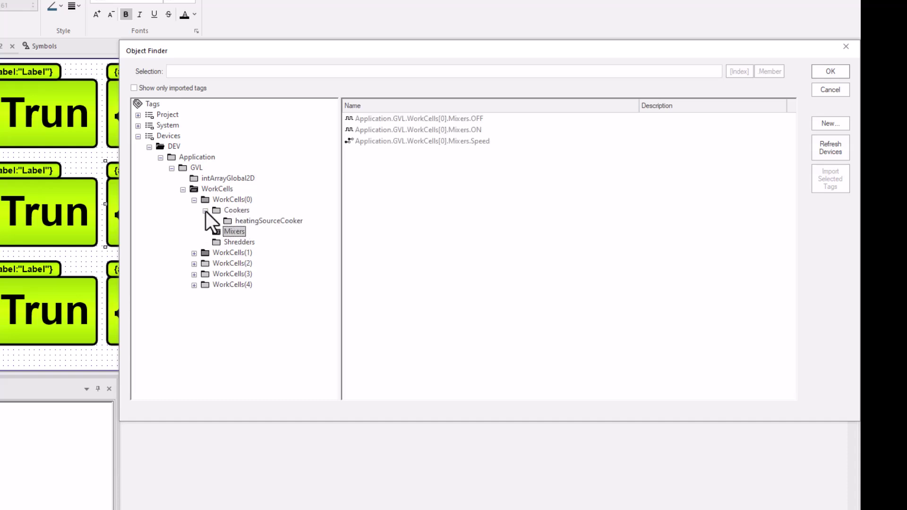
left_click(250, 220)
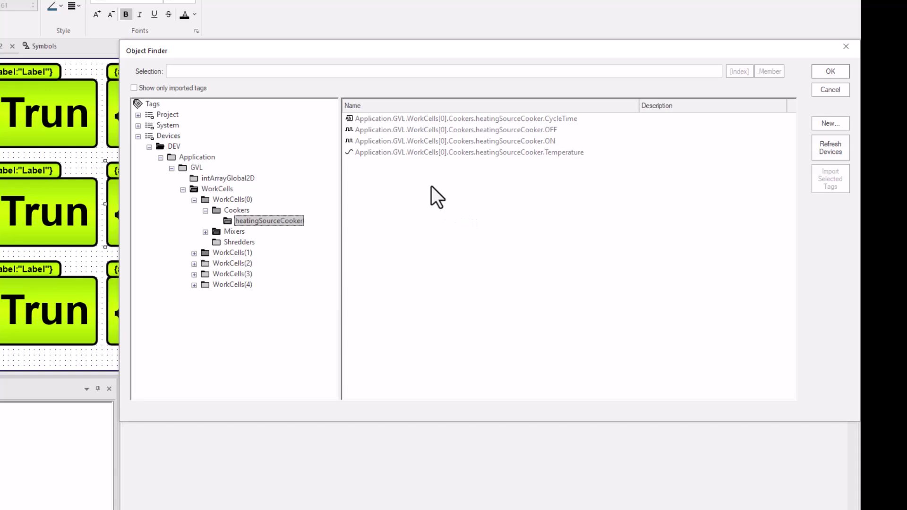
left_click(426, 154)
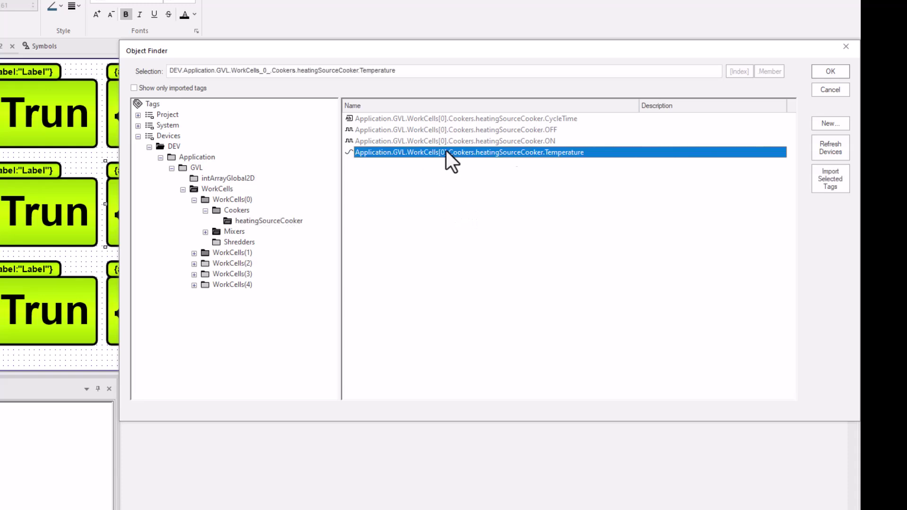
left_click(827, 72)
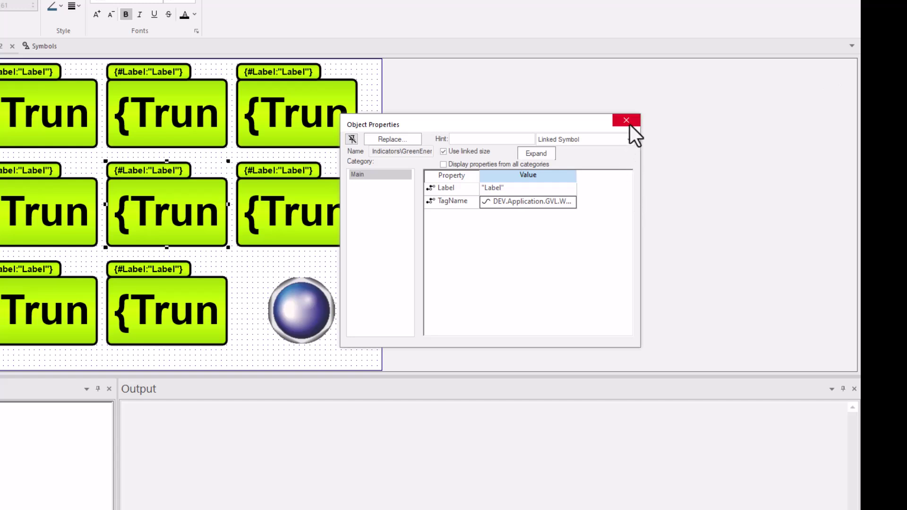
Step: Link the blue pilot light's TagState to DEV.Application.GVL.newVarGlobal and close its object properties
left_click_drag(553, 124, 647, 63)
left_click(310, 296)
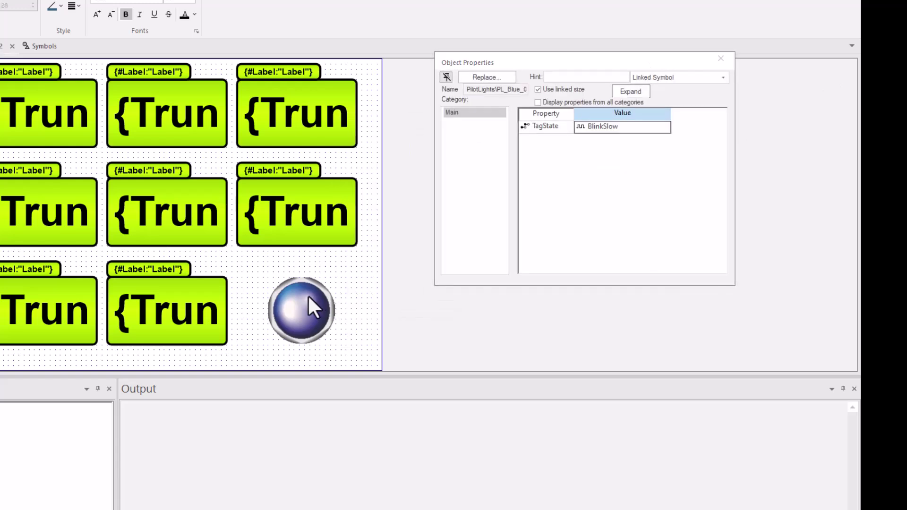
double_click(642, 129)
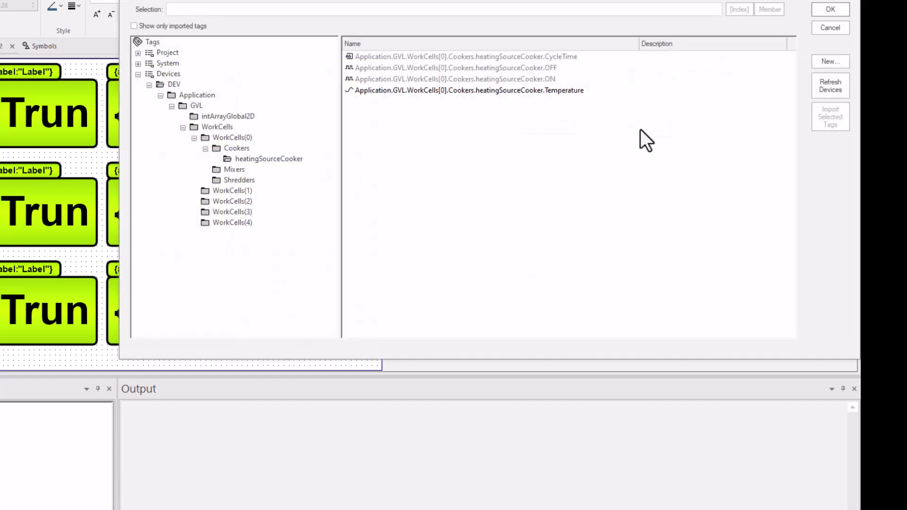
left_click(195, 108)
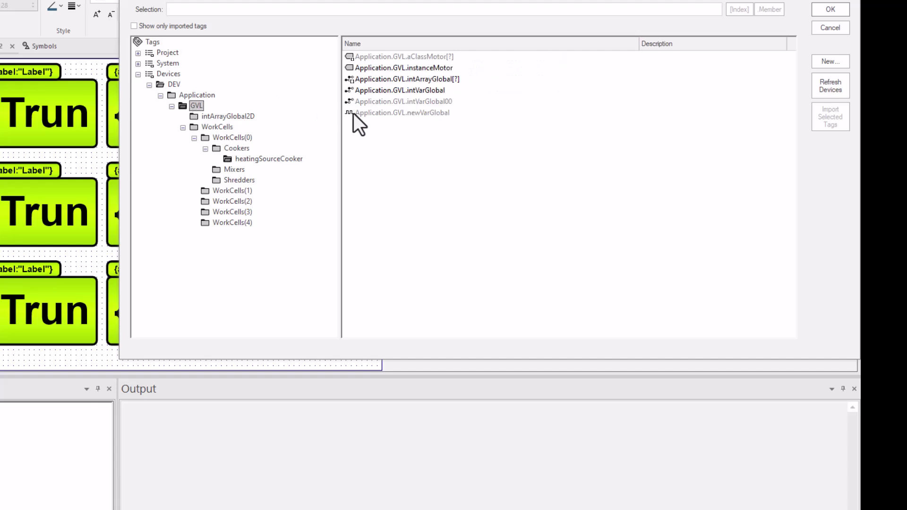
left_click(378, 114)
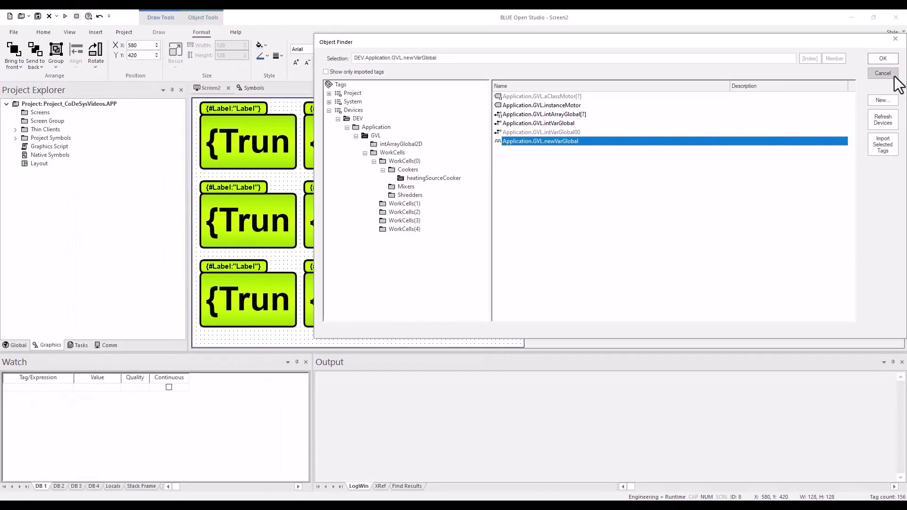
left_click(832, 11)
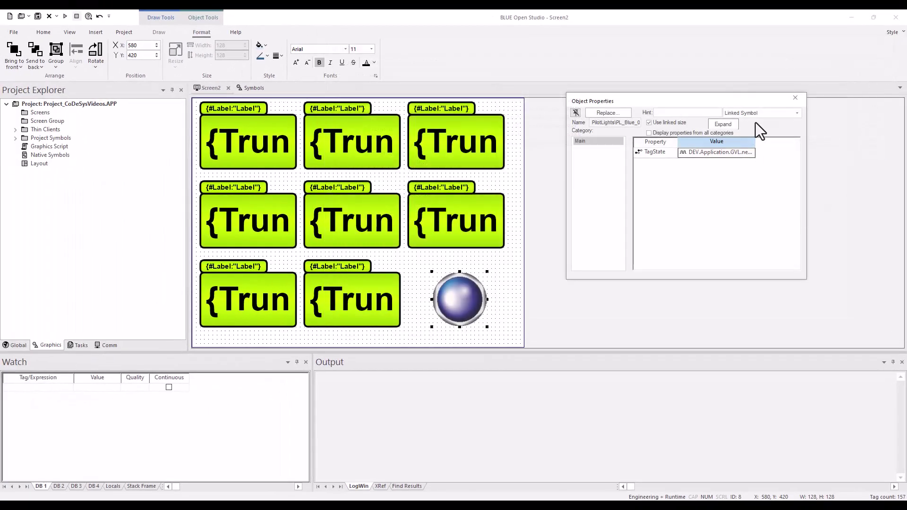
left_click(795, 98)
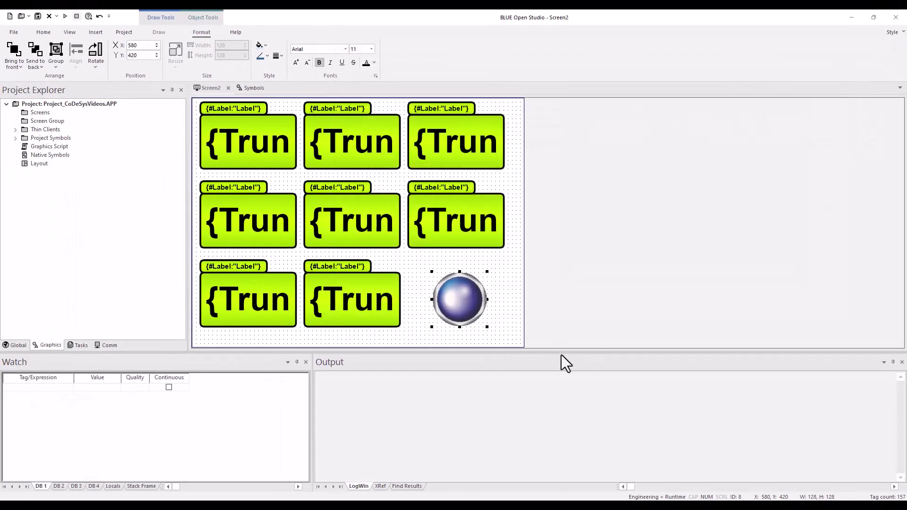
Step: Save the screen as Screen2.scc, closing it and the Symbols library
left_click_drag(563, 355, 573, 314)
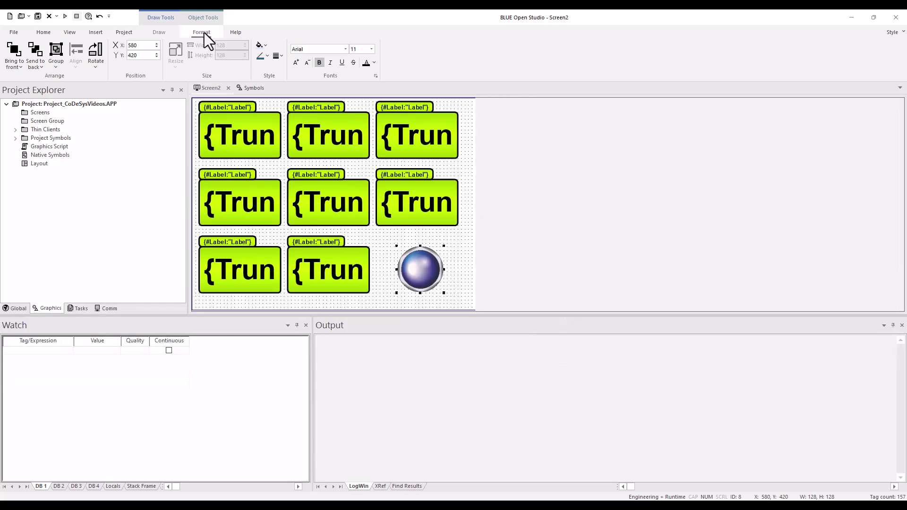
left_click(229, 88)
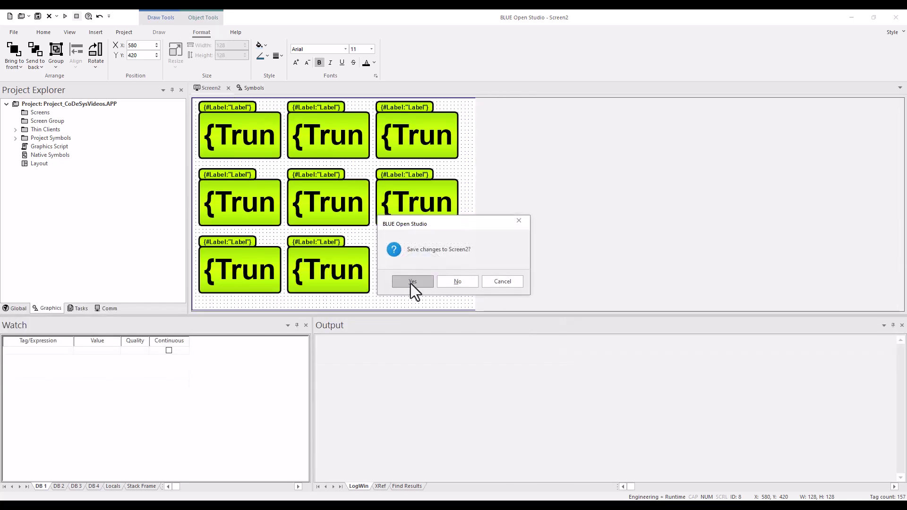
left_click(410, 284)
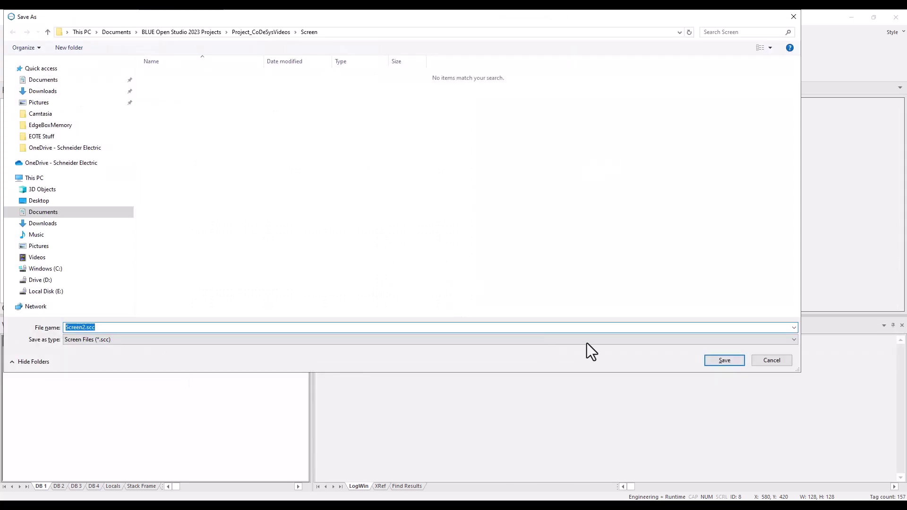
left_click(723, 361)
left_click(230, 88)
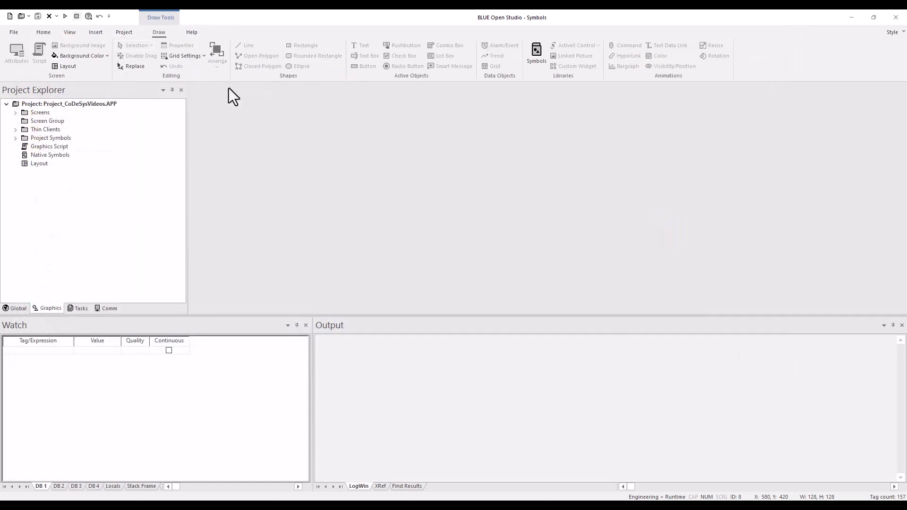
Step: Enlarge the output area and enable logging of field read commands, field write commands and the protocol analyzer
left_click_drag(392, 316, 392, 252)
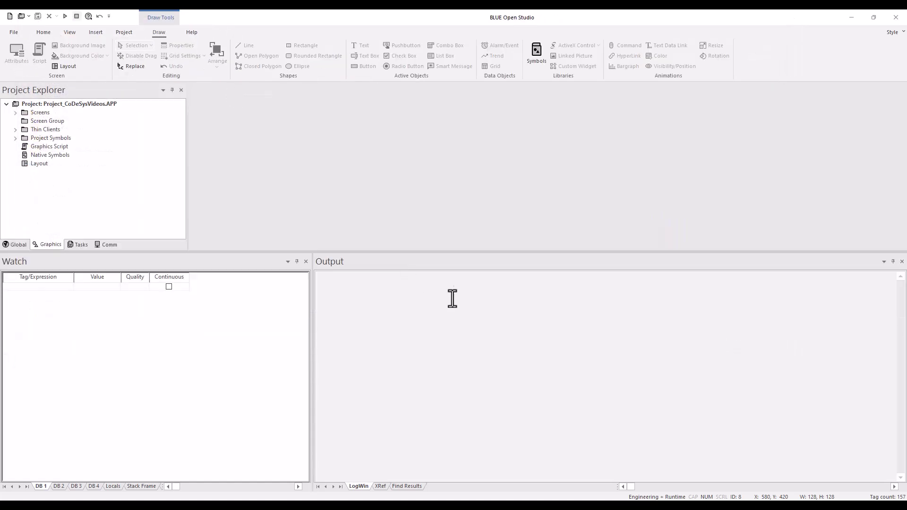
right_click(446, 292)
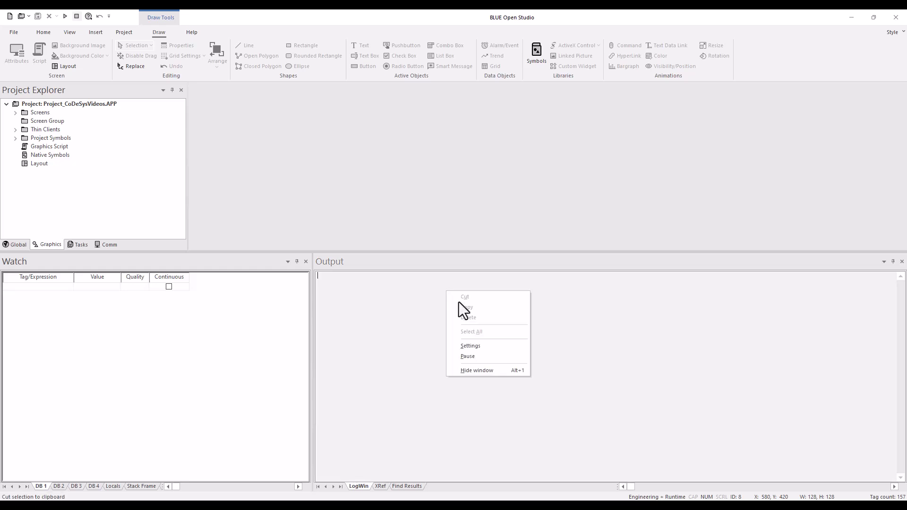
left_click(478, 345)
left_click(351, 253)
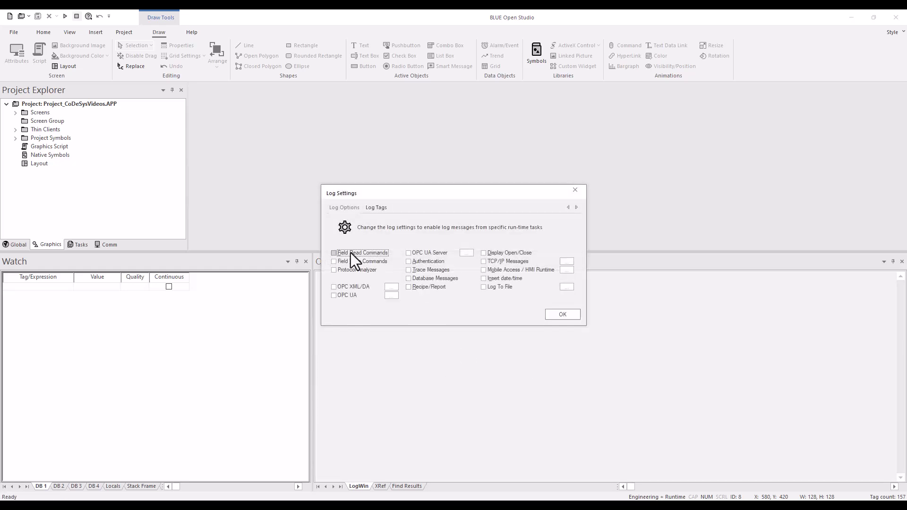
left_click(345, 263)
left_click(336, 270)
left_click(563, 313)
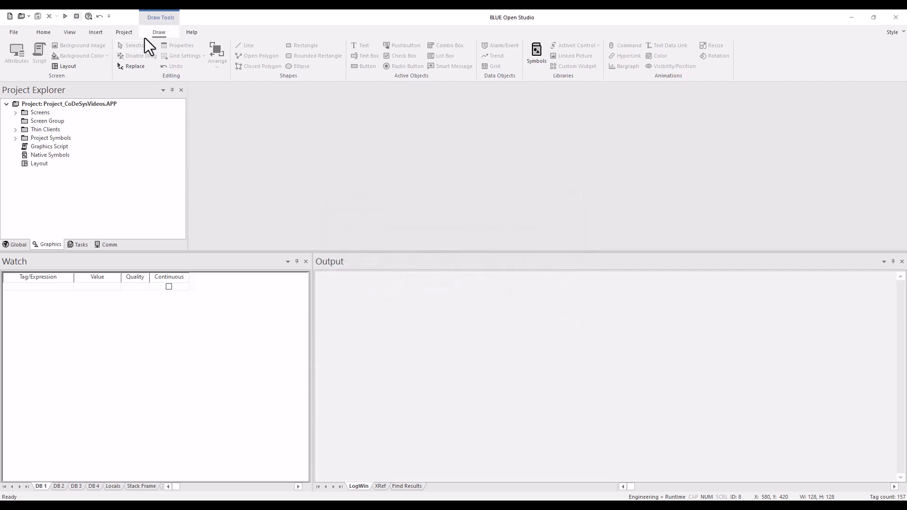
Step: Configure the project's Viewer with title bar, minimize, maximize and close boxes, menu, resize border and status line enabled, and Start Maximized disabled
left_click(74, 33)
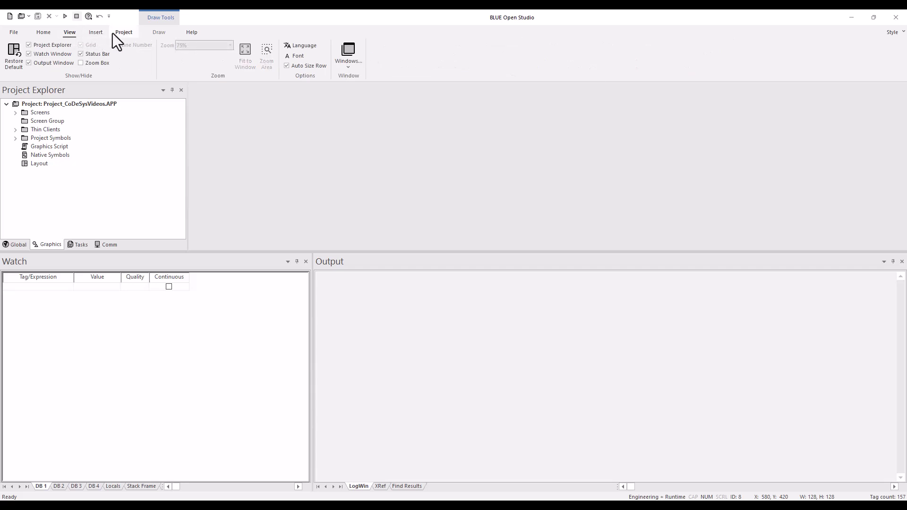
left_click(126, 33)
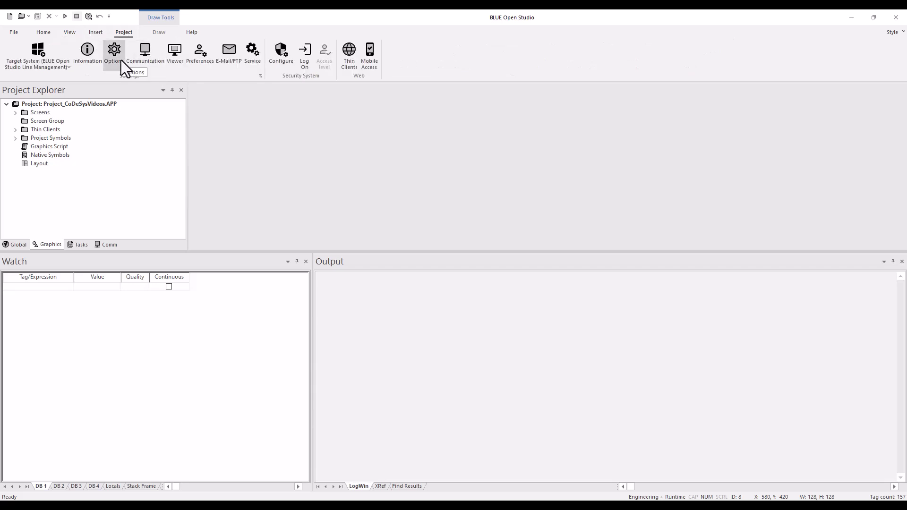
left_click(172, 56)
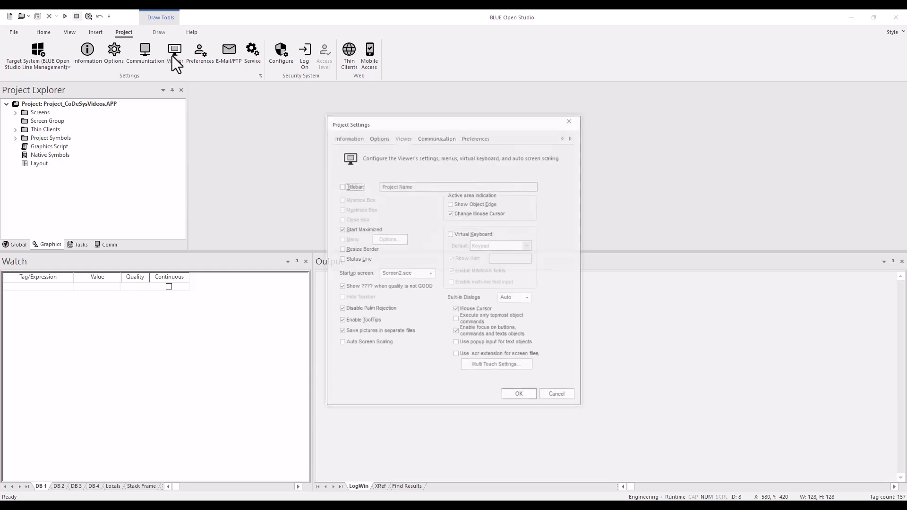
left_click(341, 186)
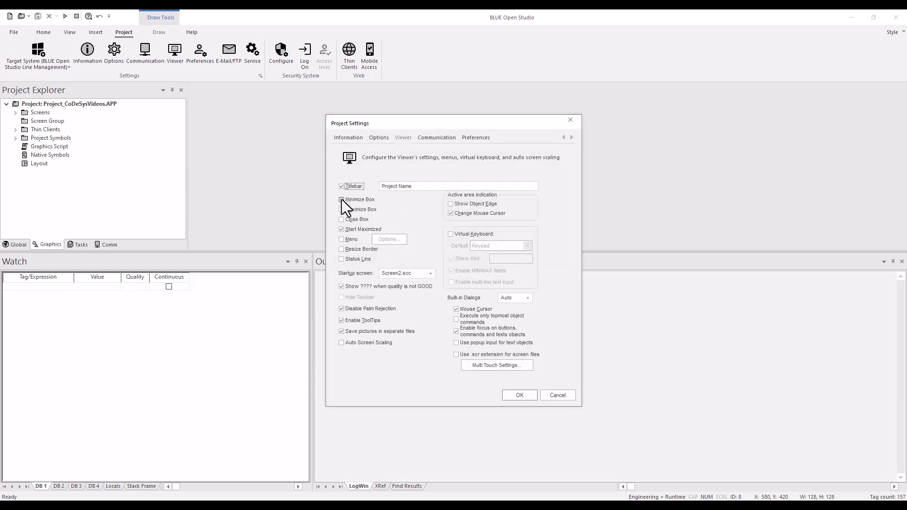
left_click(342, 209)
left_click(342, 229)
left_click(341, 219)
left_click(341, 239)
left_click(342, 250)
left_click(341, 259)
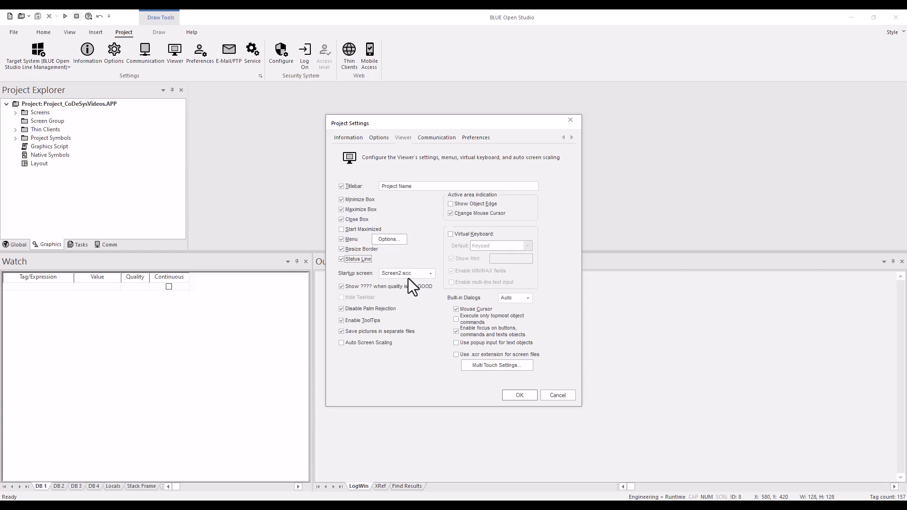
left_click(522, 396)
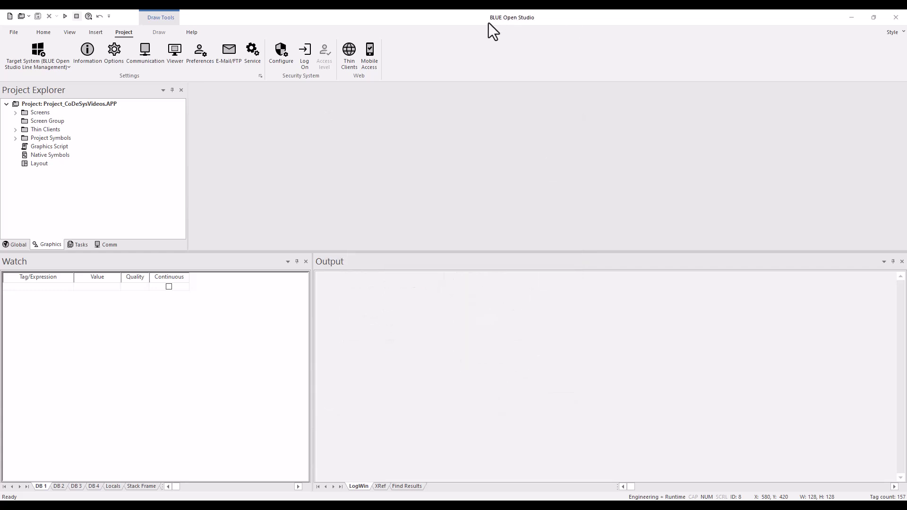
double_click(472, 20)
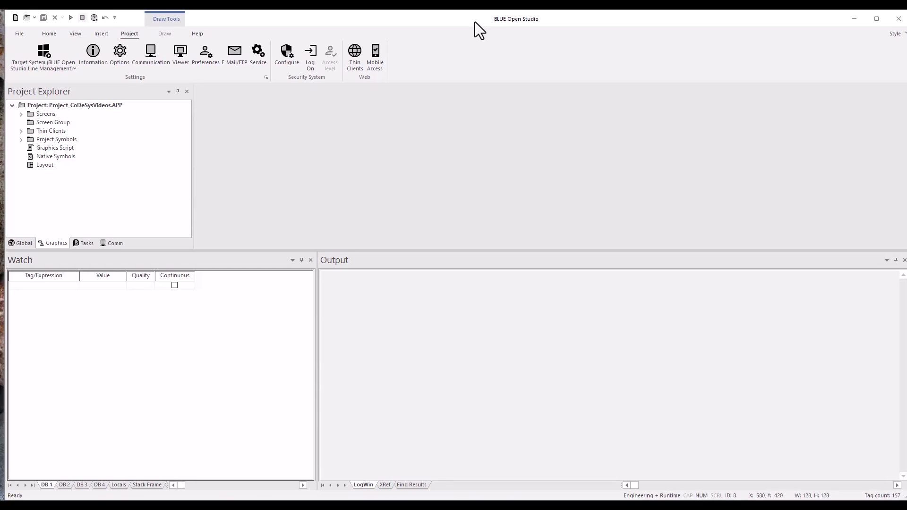
left_click(876, 18)
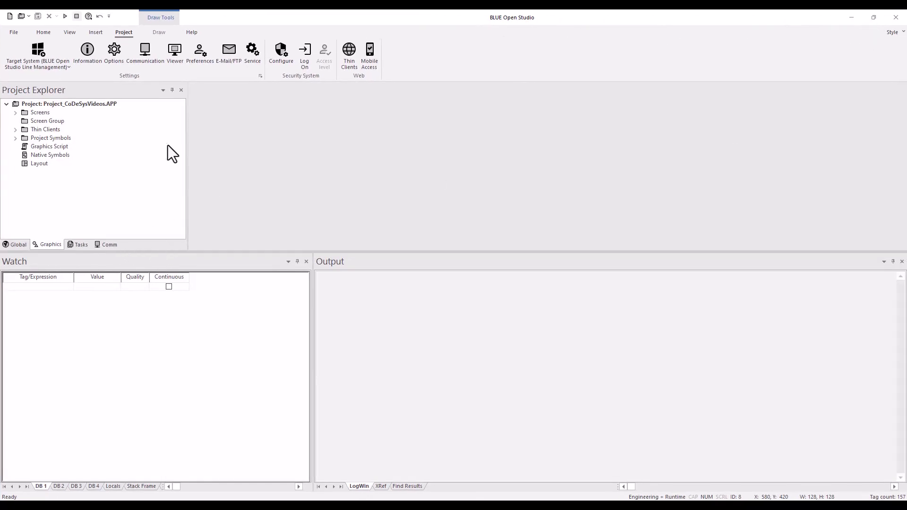
Step: Run the project locally, minimize its Viewer window to read the communication log, and restore the Viewer
left_click(51, 34)
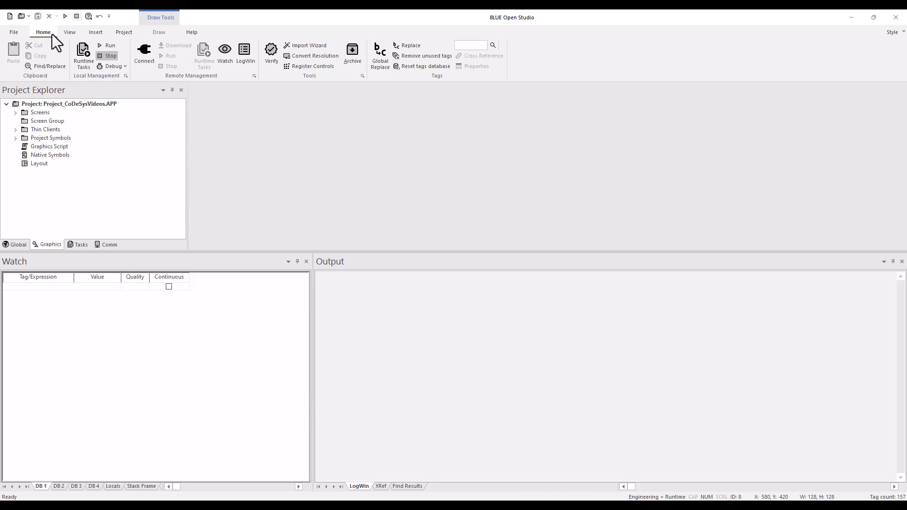
left_click(111, 46)
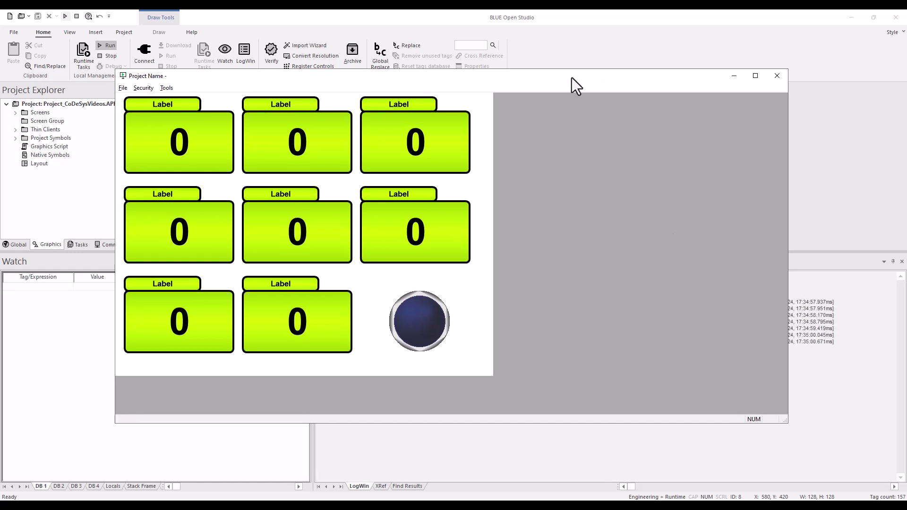
left_click(734, 75)
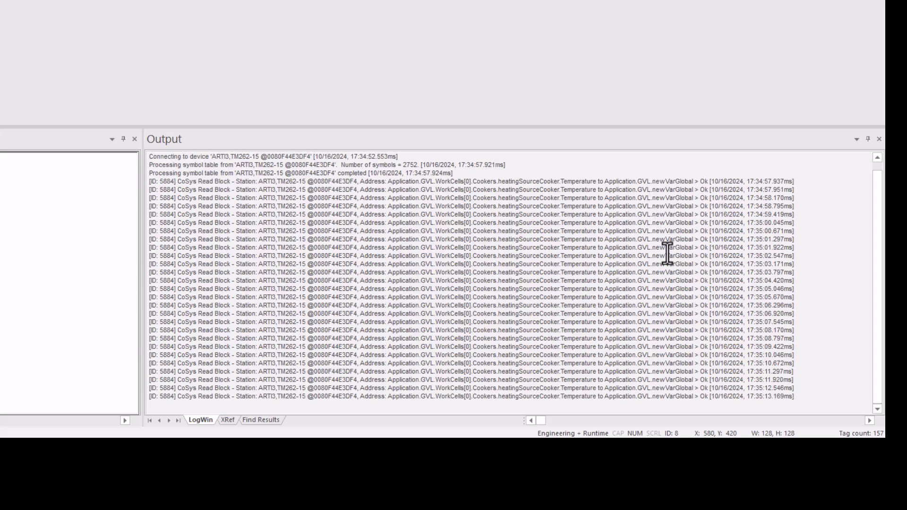
scroll(663, 235, "up", 1)
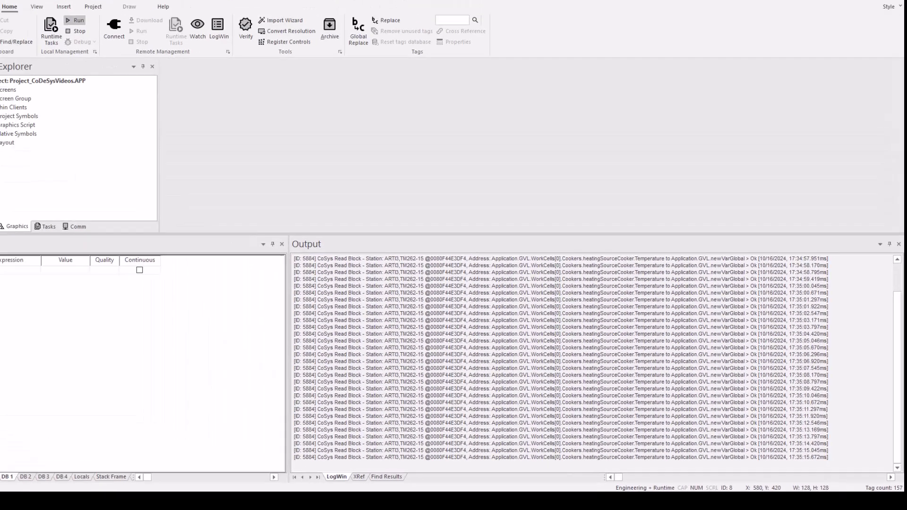
mouse_move(196, 505)
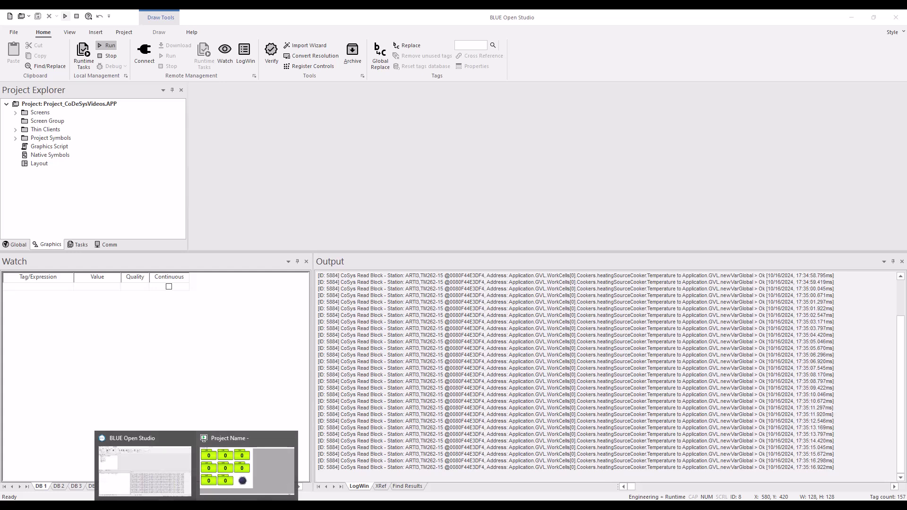
left_click(229, 472)
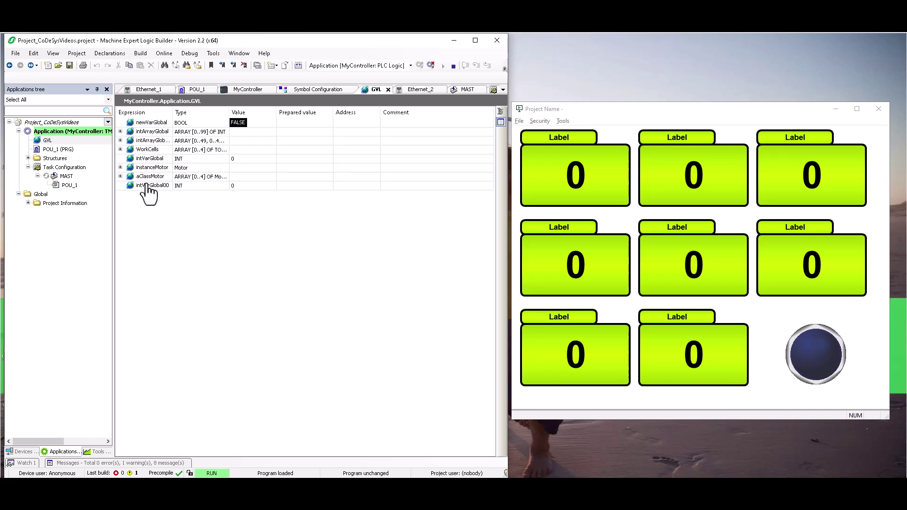
Step: In Machine Expert Logic Builder's GVL, widen the Expression column and expand WorkCells[0].Cookers.heatingSourceCooker to select its Temperature variable
left_click(121, 149)
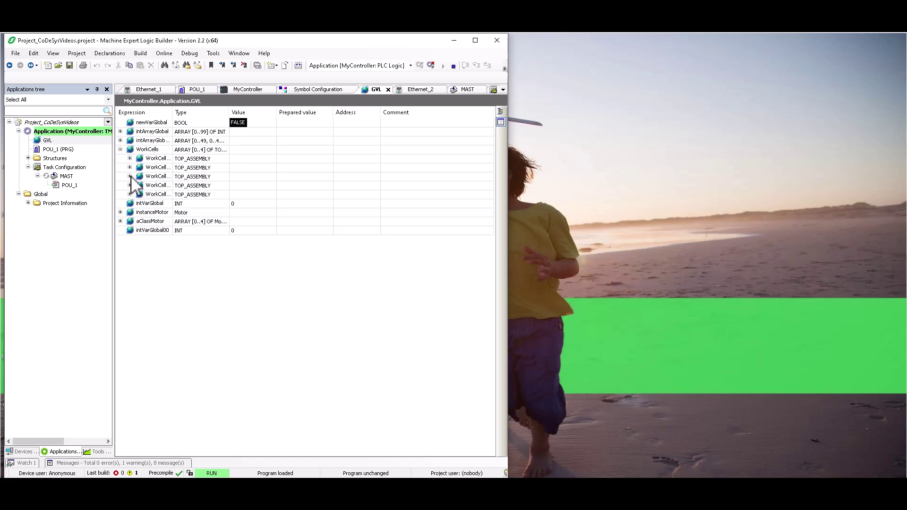
left_click_drag(172, 111, 255, 113)
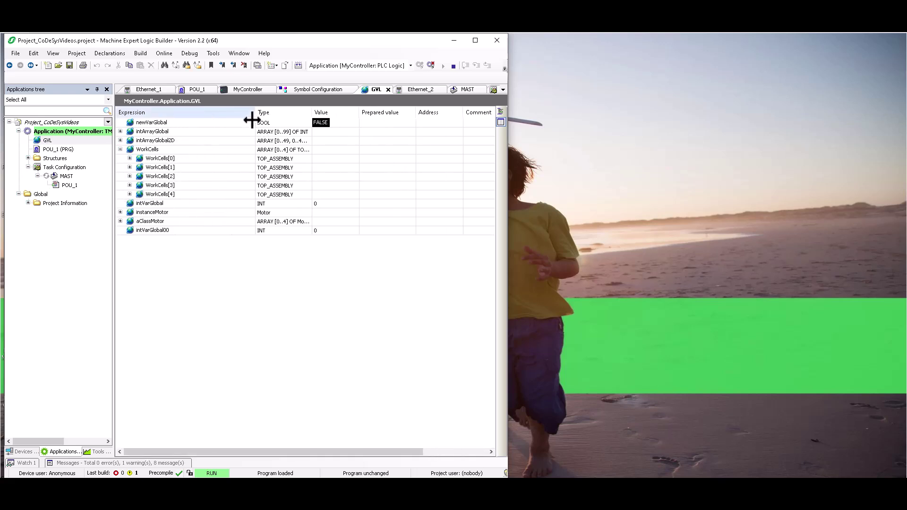
left_click(129, 158)
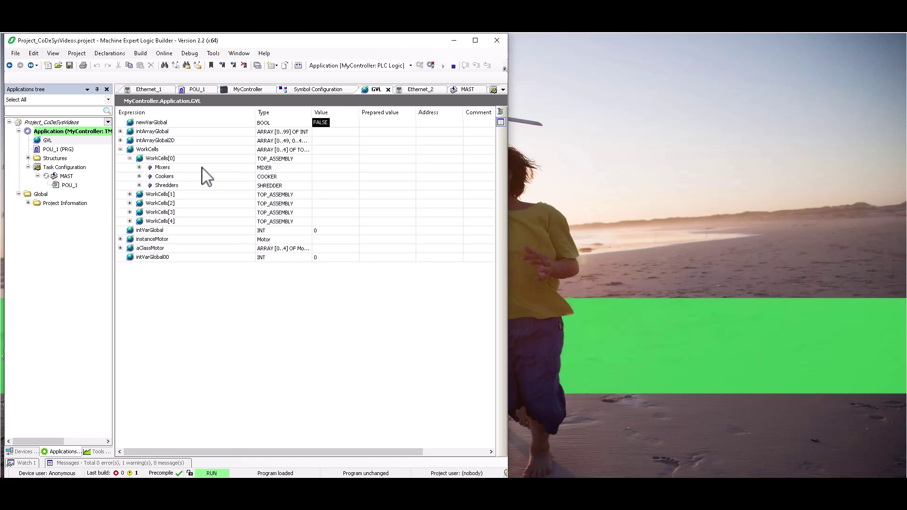
left_click(139, 176)
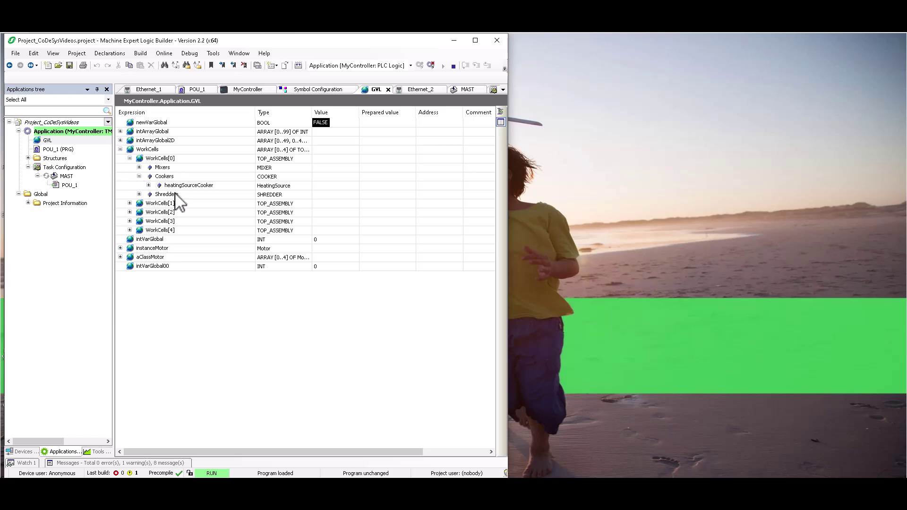
left_click(149, 185)
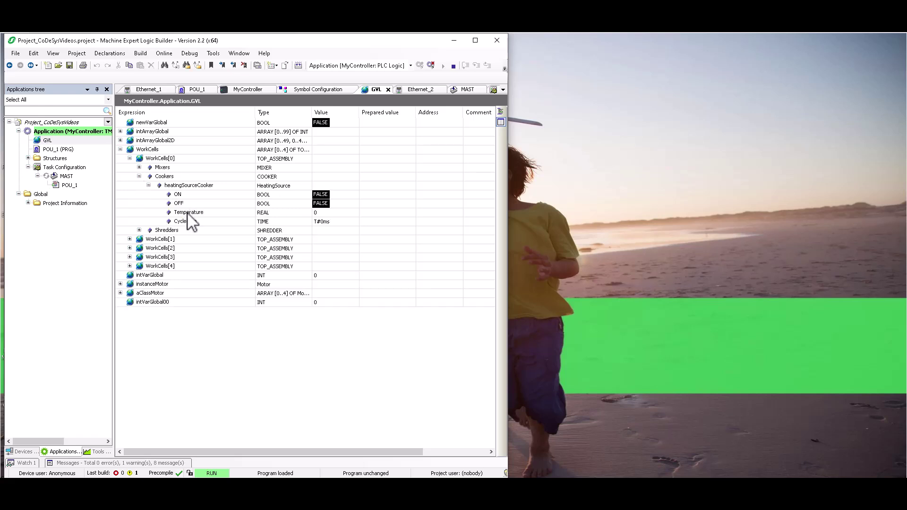
left_click(187, 213)
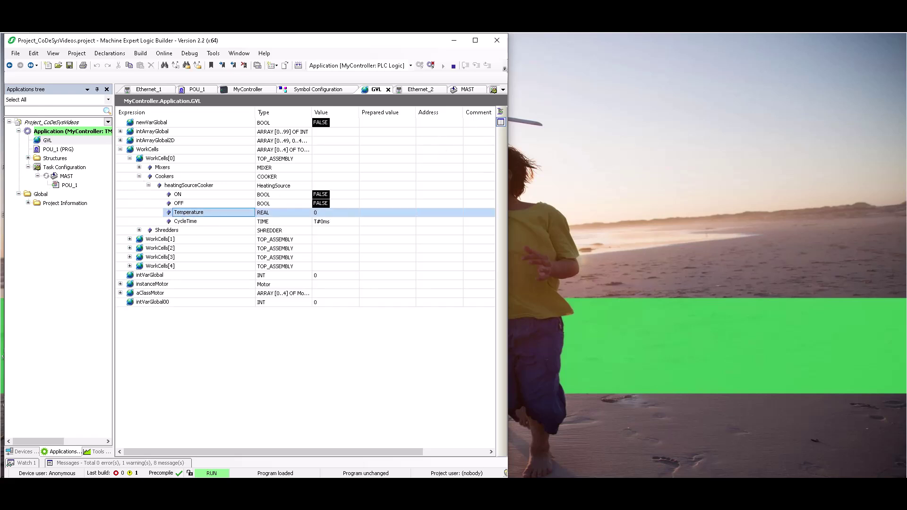
Step: Prepare the value 1.23 for the heatingSourceCooker Temperature and write all values of MyController.Application, confirming the operation
right_click(391, 214)
left_click(374, 212)
type("1.23")
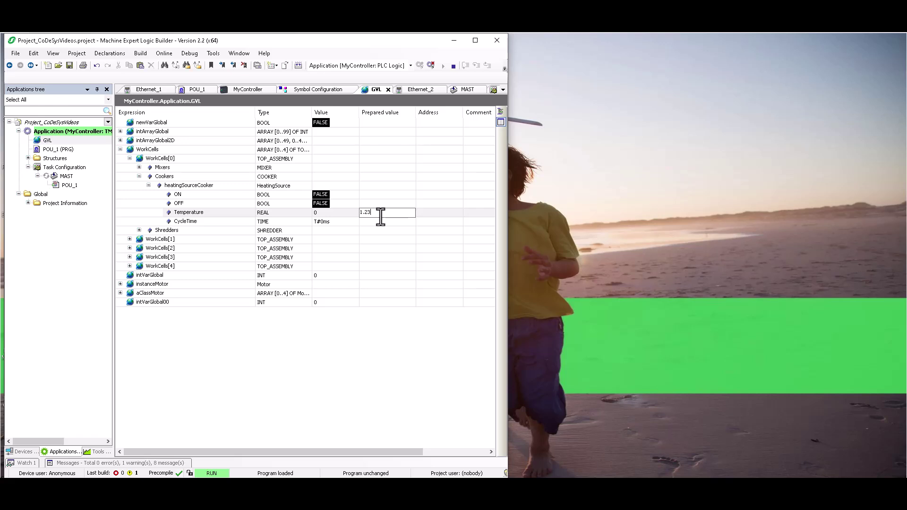
key("Return")
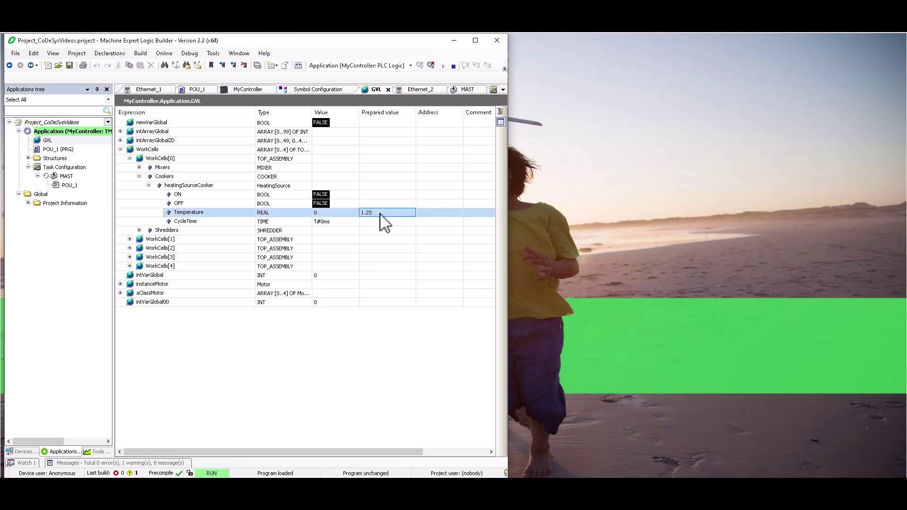
right_click(381, 215)
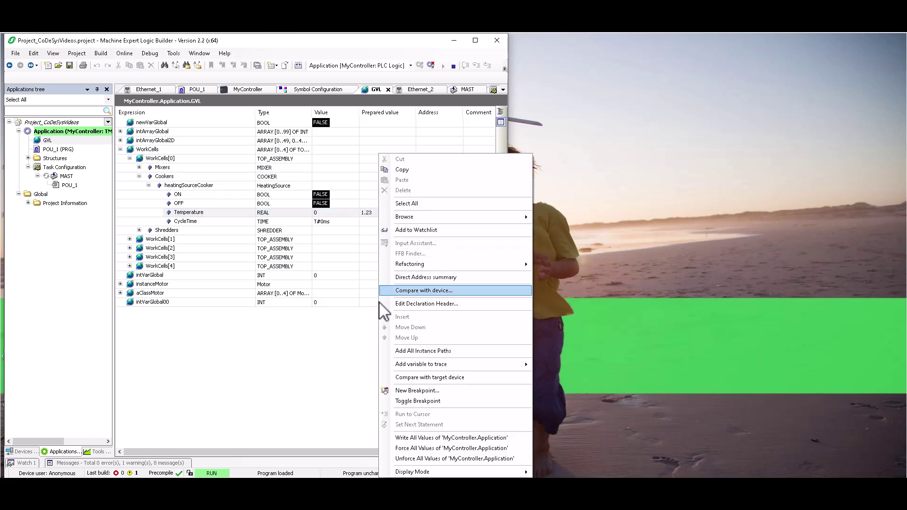
left_click(419, 438)
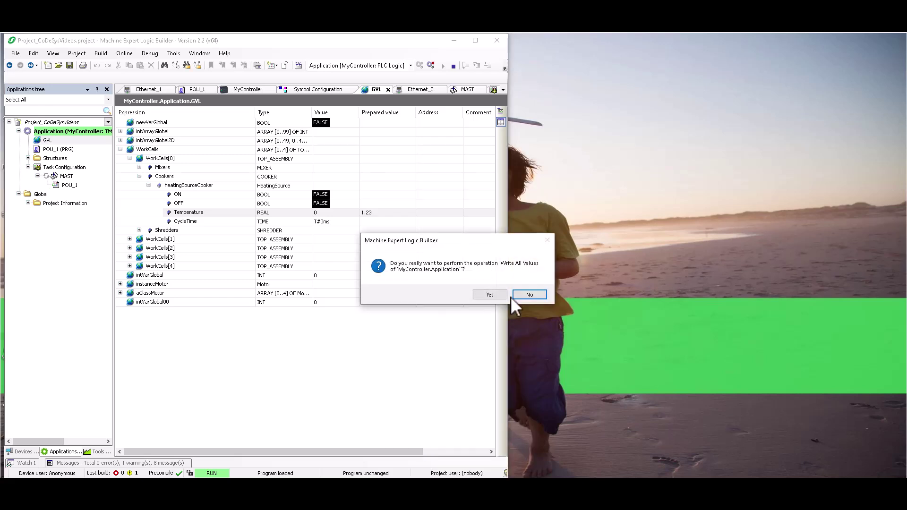
left_click(490, 294)
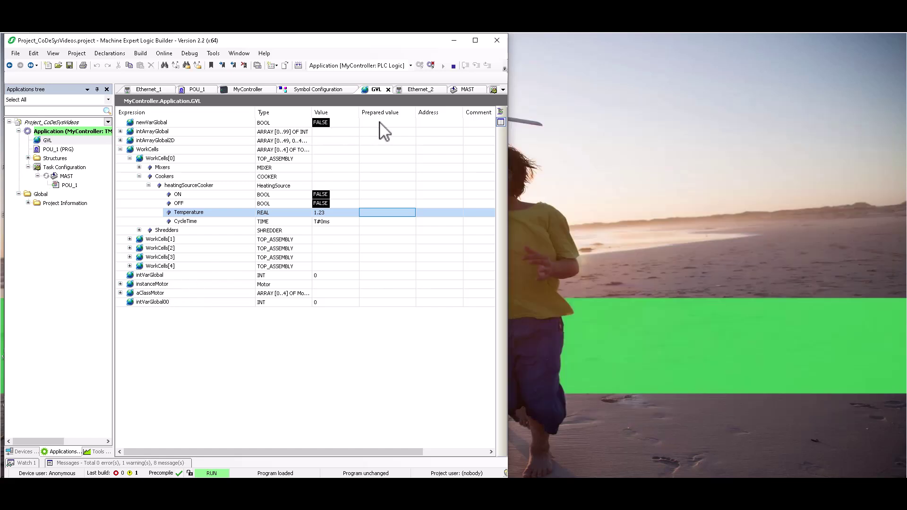
Step: Prepare newVarGlobal as TRUE, write all values of MyController.Application, and bring the running Viewer back into view
double_click(380, 123)
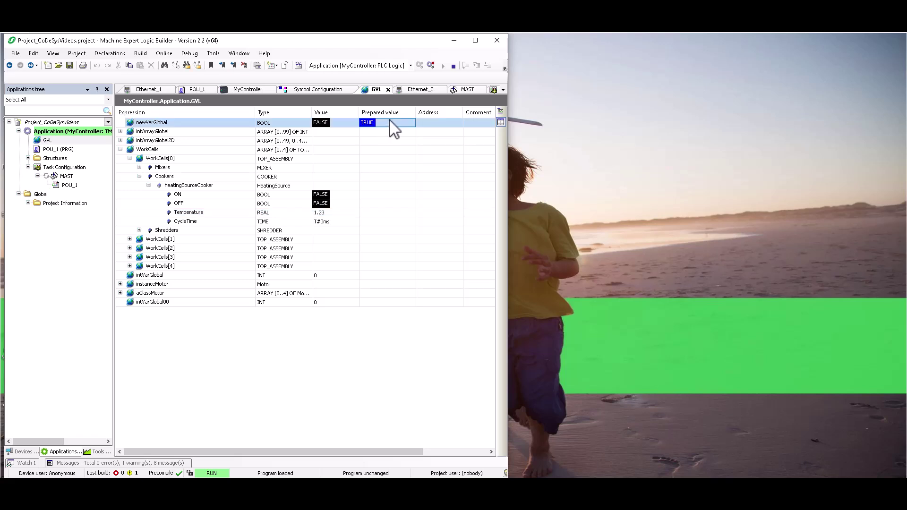
right_click(388, 119)
left_click(419, 403)
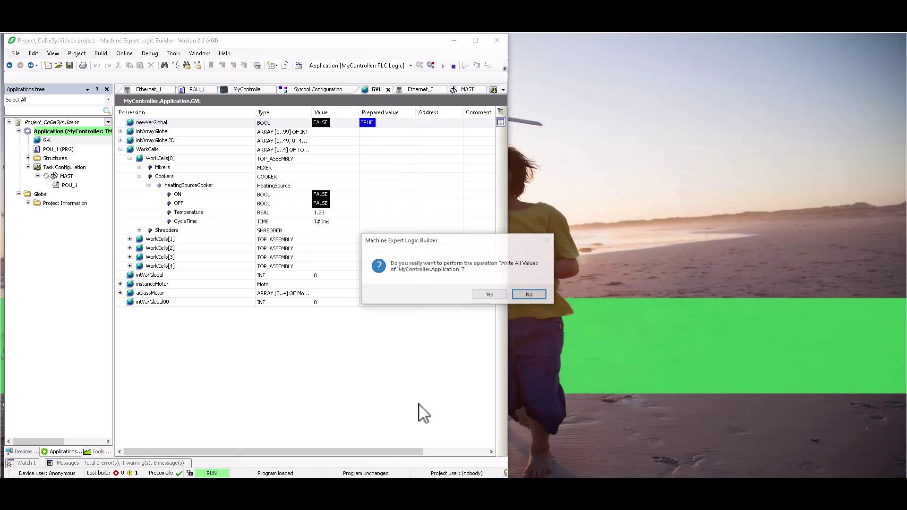
left_click(482, 296)
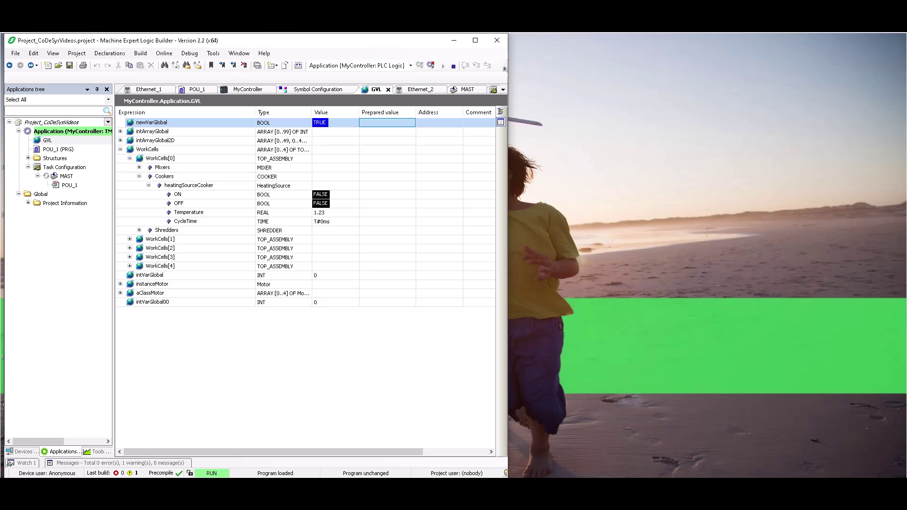
mouse_move(217, 489)
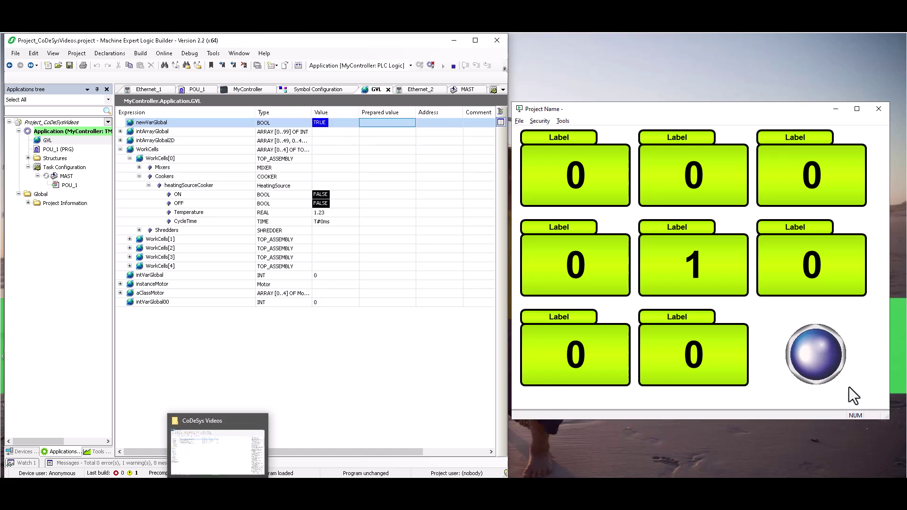
Step: Write FALSE to newVarGlobal in the controller application and switch to the running Viewer to check the pilot light
left_click(370, 126)
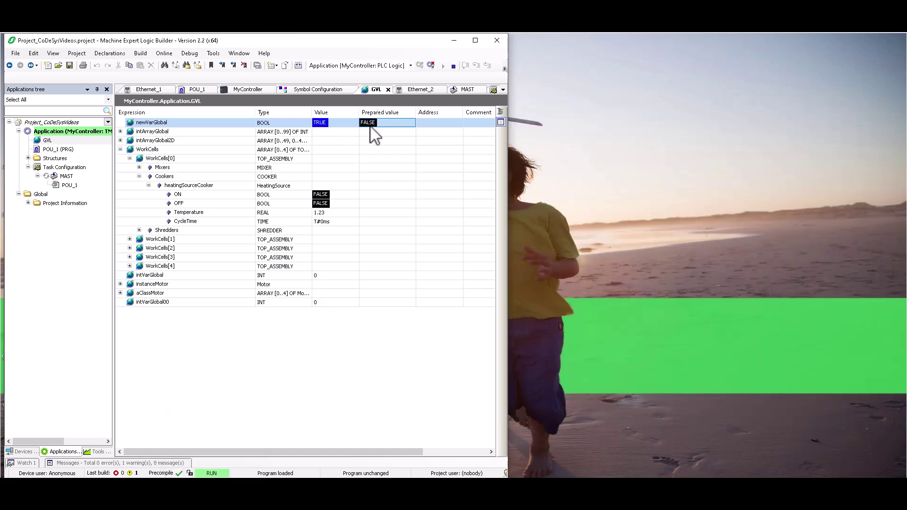
right_click(371, 128)
left_click(414, 406)
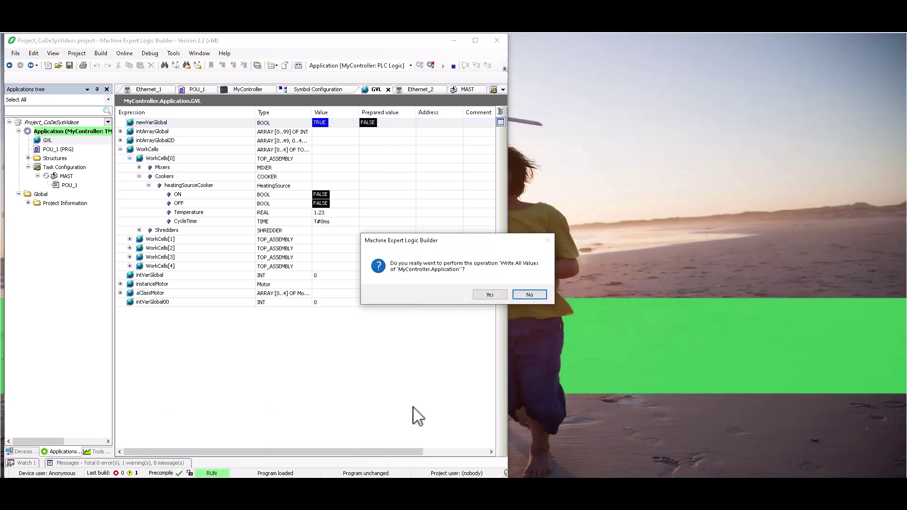
left_click(493, 296)
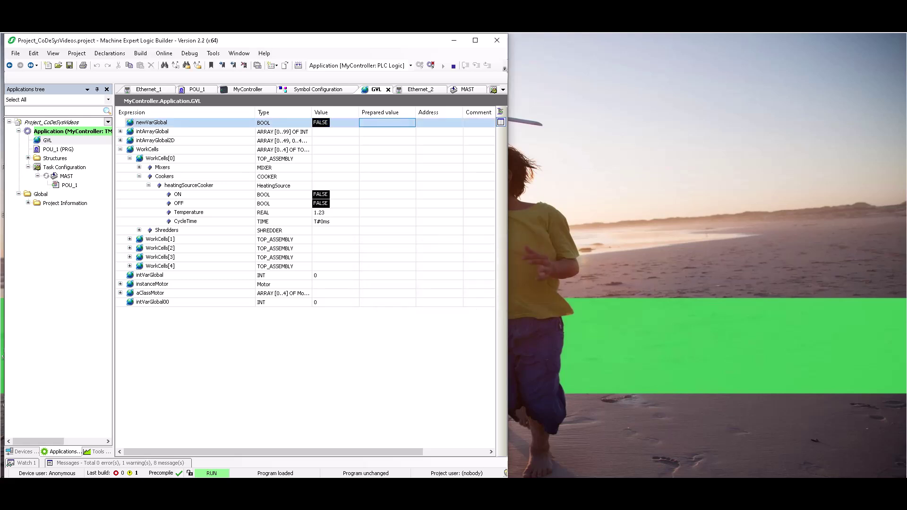
key("alt+Tab")
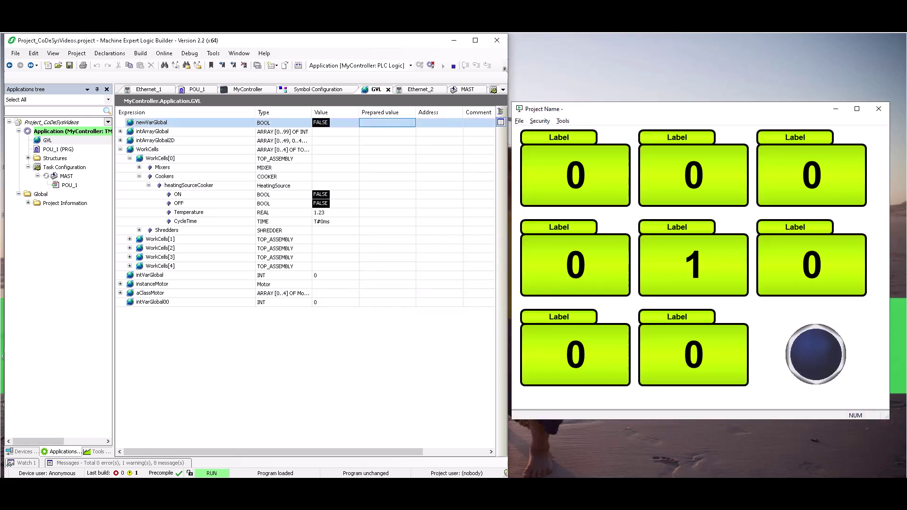